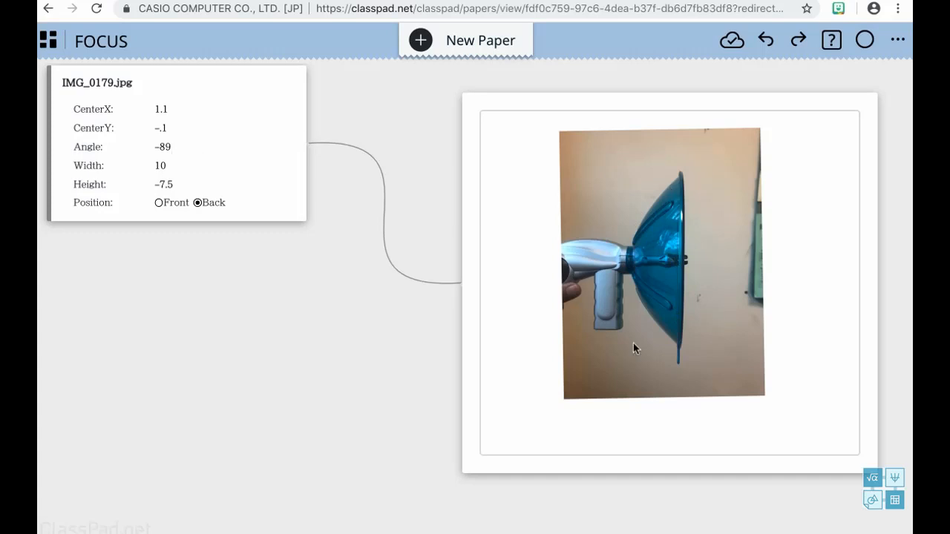
- Plot the sideways parabola a·x = y² over the photo of the blue dish
{"action": "left_click", "coordinate": [603, 451]}
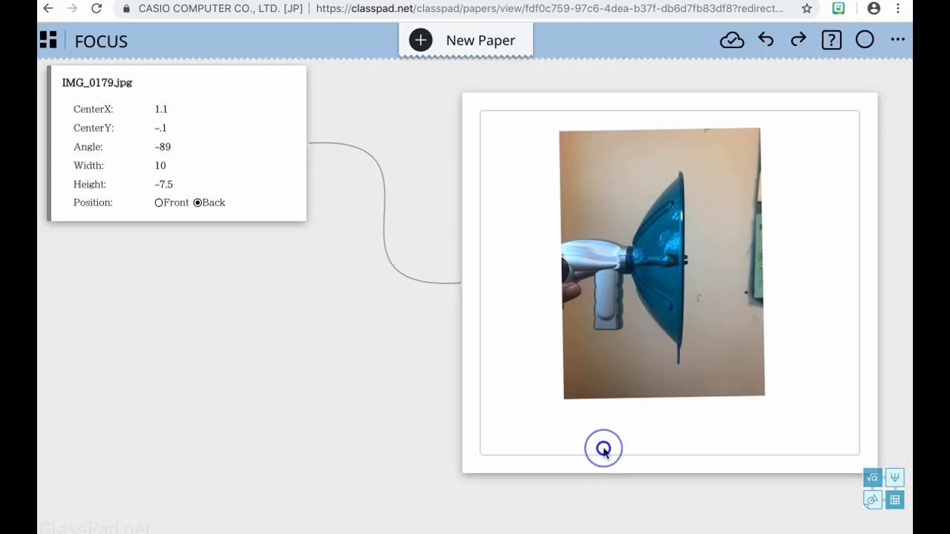
{"action": "left_click", "coordinate": [647, 460]}
{"action": "left_click", "coordinate": [630, 473]}
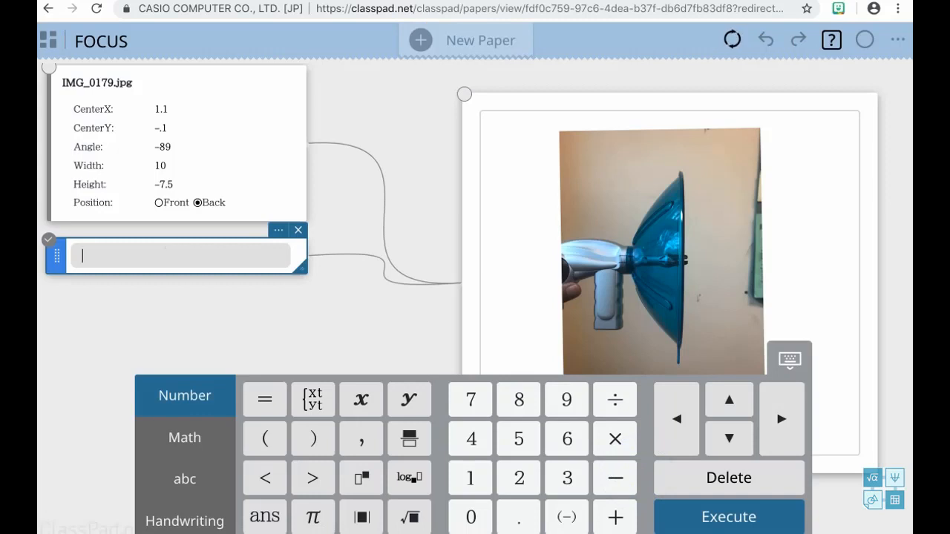
{"action": "type", "text": "a*"}
{"action": "type", "text": "x"}
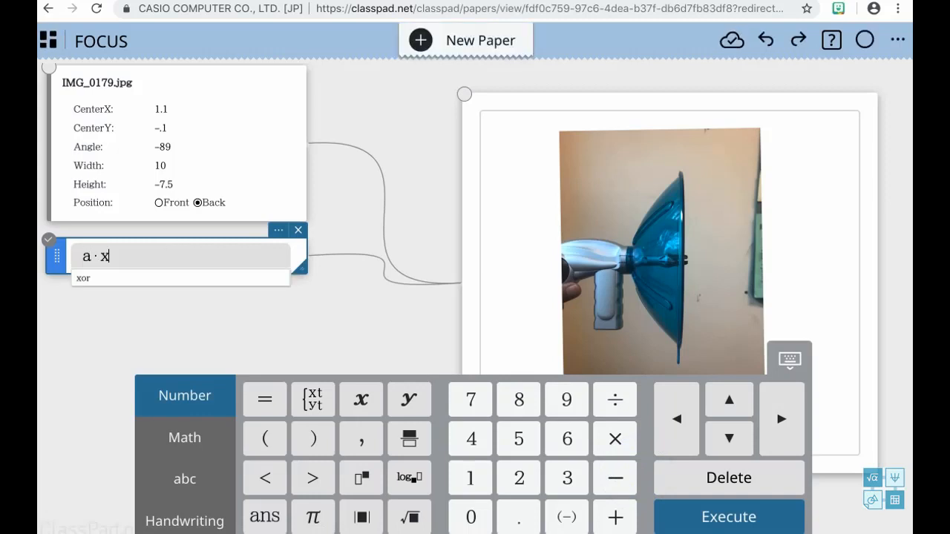
{"action": "type", "text": "="}
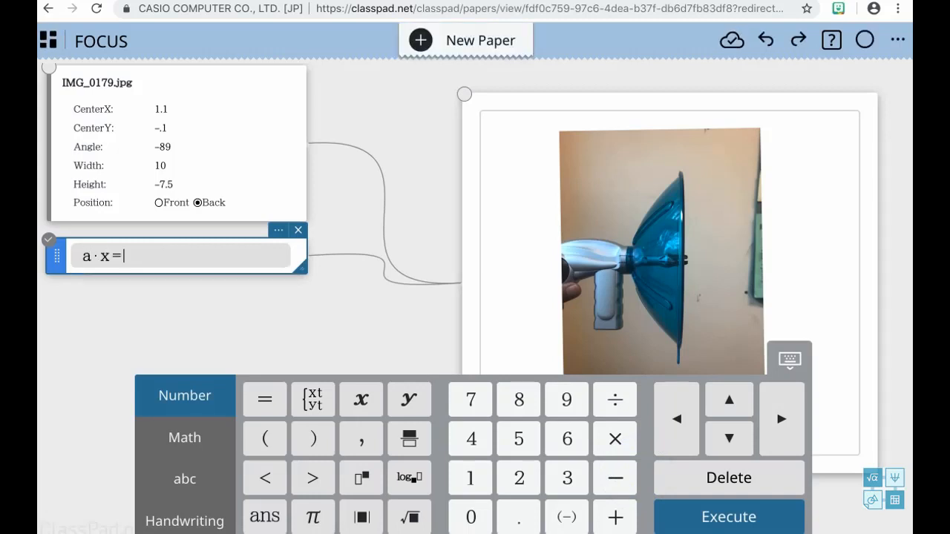
{"action": "type", "text": "y^"}
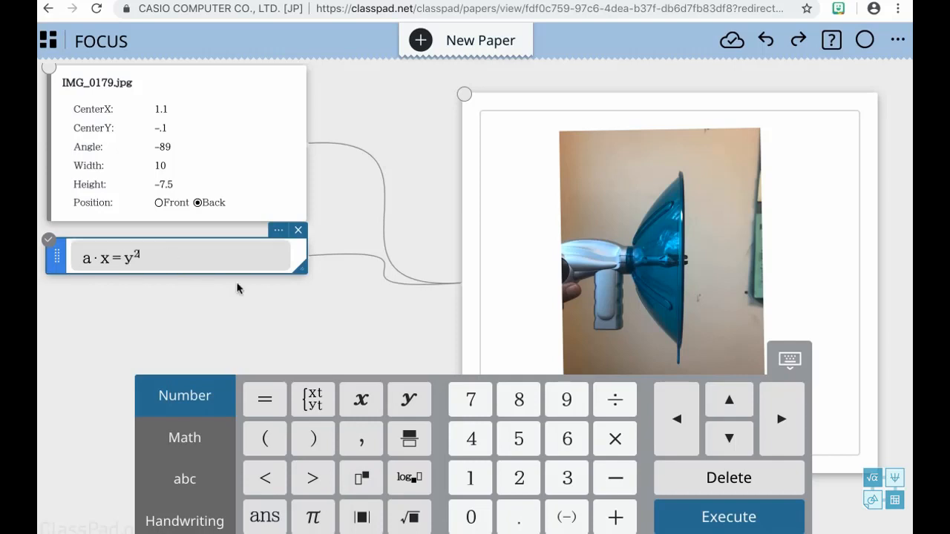
{"action": "left_click", "coordinate": [238, 288]}
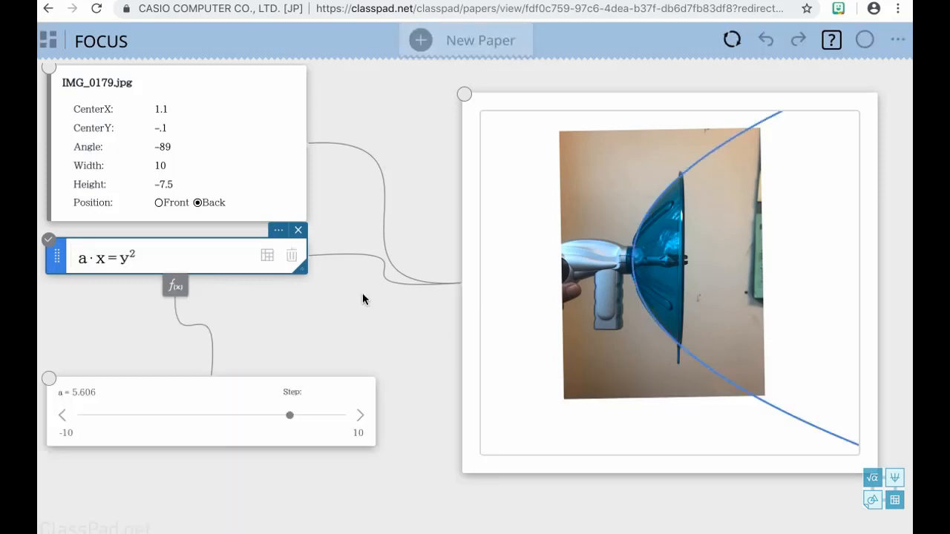
- Animate and fine-tune the slider for a, ending at 5.806, so the parabola follows the dish's curved edge
{"action": "left_click", "coordinate": [289, 417]}
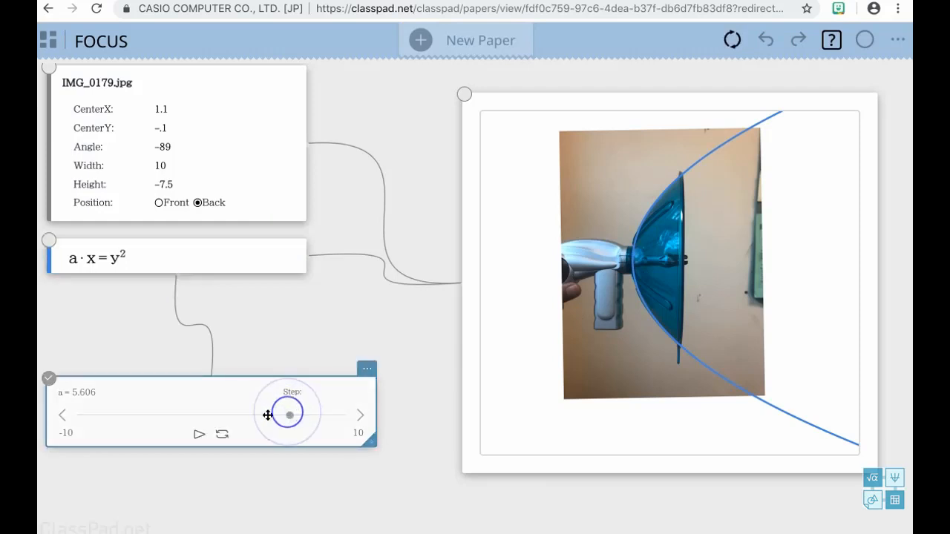
{"action": "left_click", "coordinate": [200, 435]}
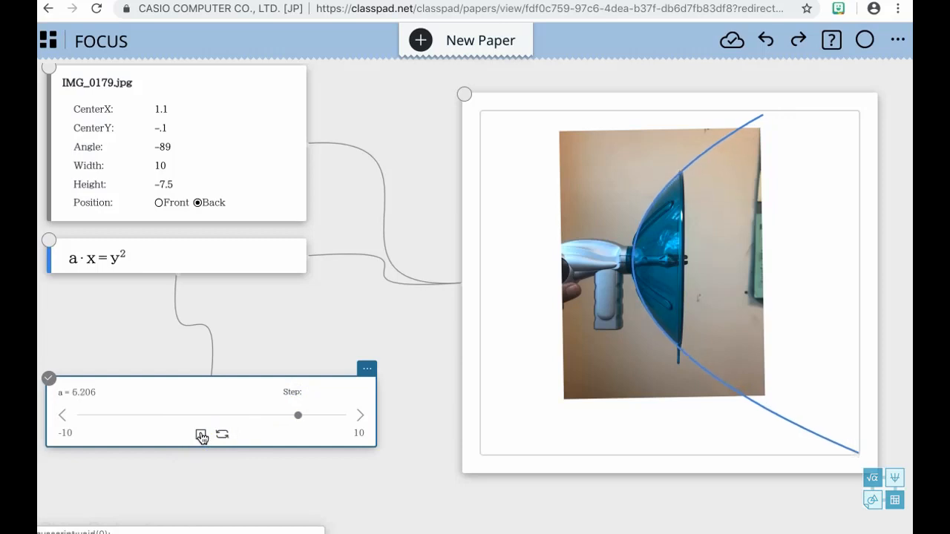
{"action": "left_click", "coordinate": [200, 436]}
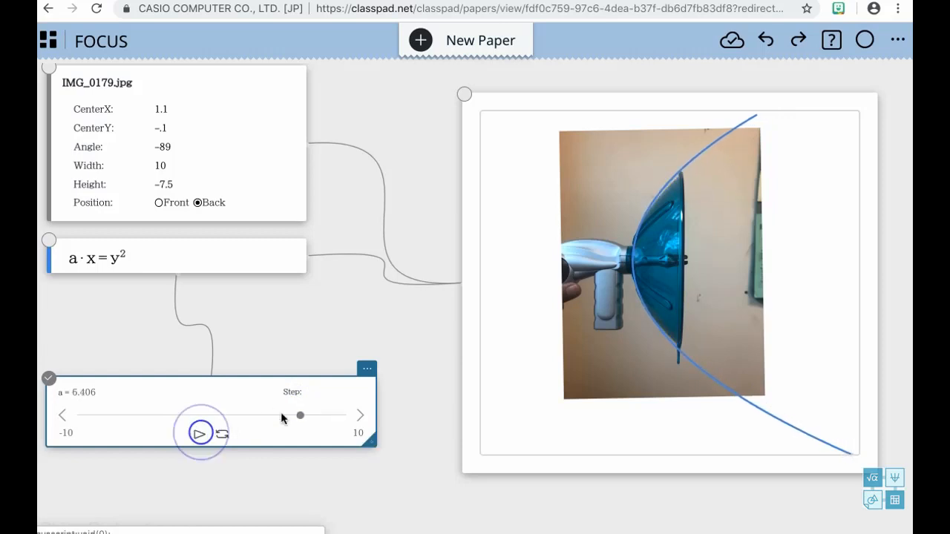
{"action": "mouse_move", "coordinate": [300, 417]}
{"action": "left_mouse_down"}
{"action": "mouse_move", "coordinate": [329, 419]}
{"action": "mouse_move", "coordinate": [297, 419]}
{"action": "left_mouse_up"}
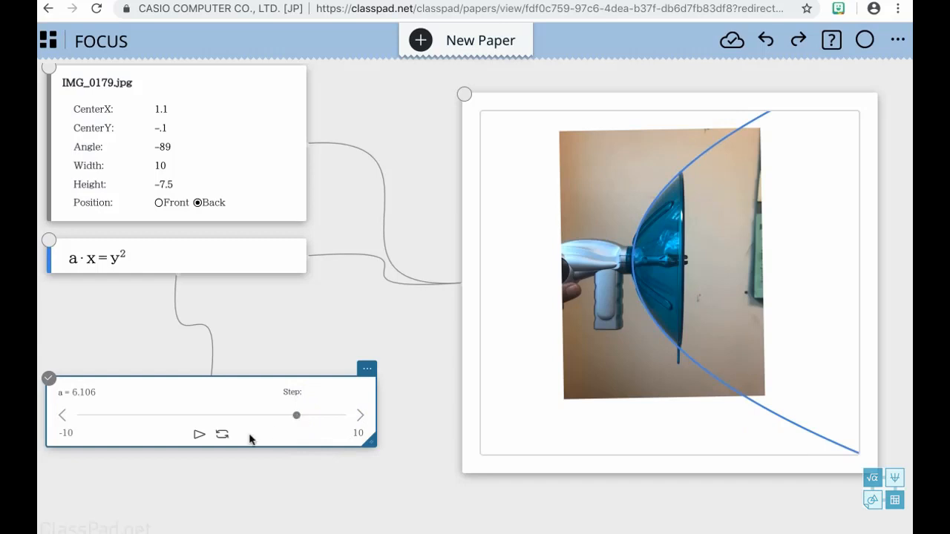
{"action": "left_click", "coordinate": [293, 417]}
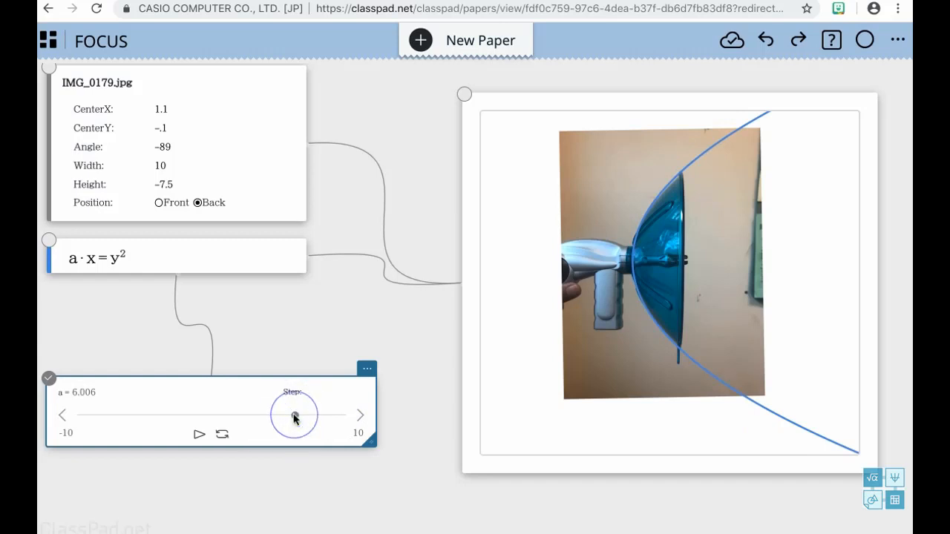
{"action": "left_click", "coordinate": [293, 417]}
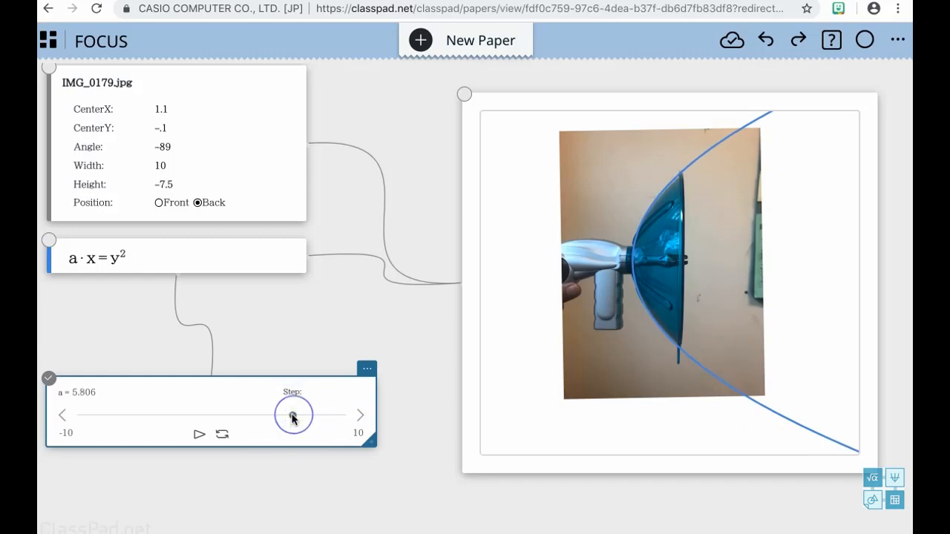
{"action": "left_click_drag", "start_coordinate": [294, 415], "coordinate": [290, 415]}
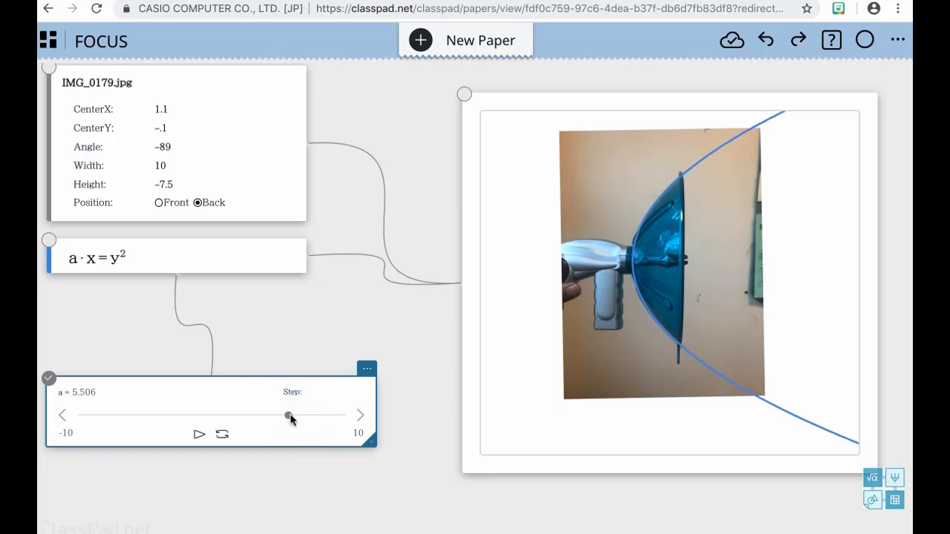
{"action": "left_click", "coordinate": [290, 417]}
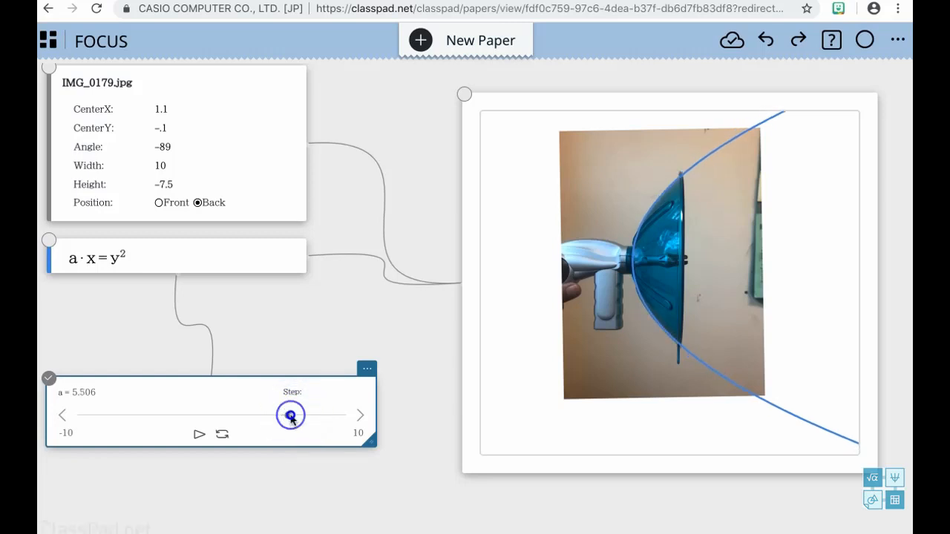
{"action": "left_click", "coordinate": [201, 435]}
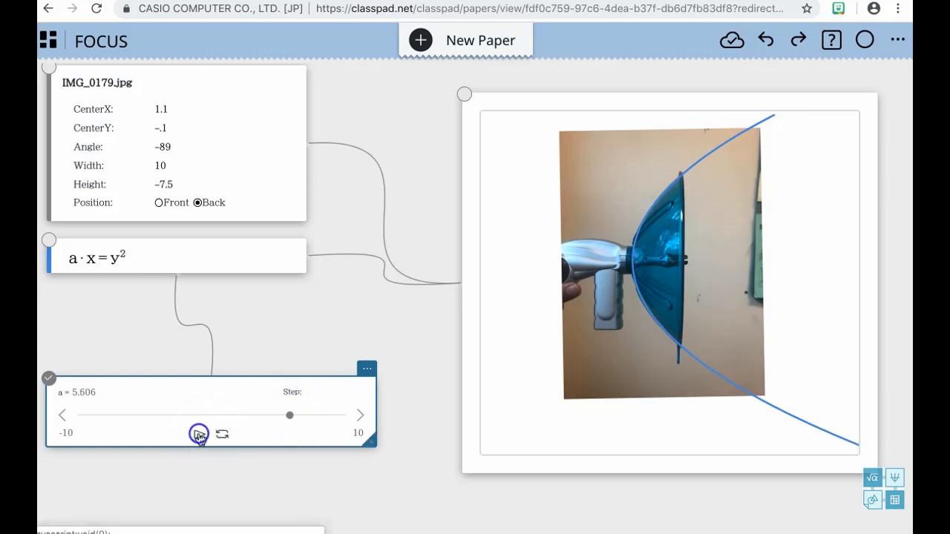
{"action": "left_click", "coordinate": [199, 436]}
{"action": "left_click", "coordinate": [199, 435]}
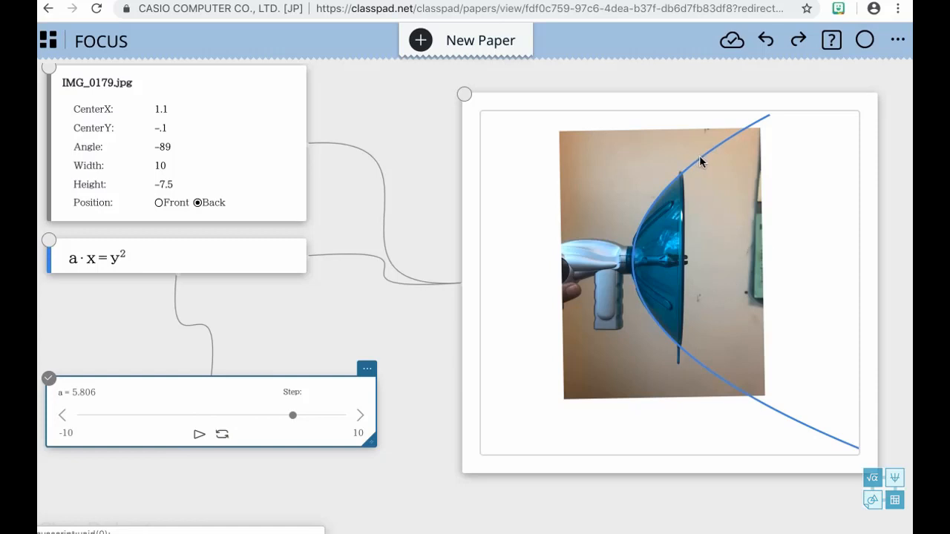
- Check the graph's G-Solve Conics option, select the parabola to display its conic features, and move the LatusRectum label up from the e label
{"action": "left_click", "coordinate": [841, 98]}
{"action": "left_click", "coordinate": [850, 86]}
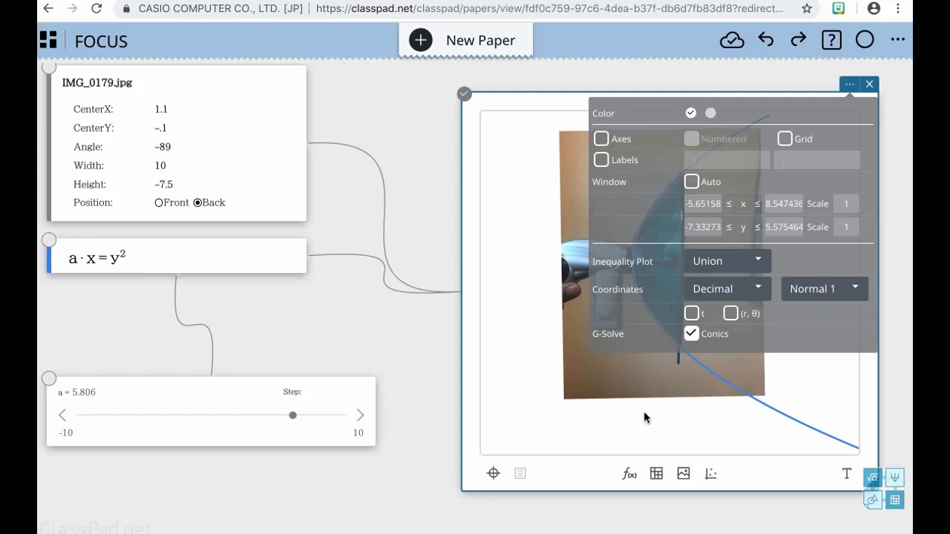
{"action": "left_click", "coordinate": [538, 439]}
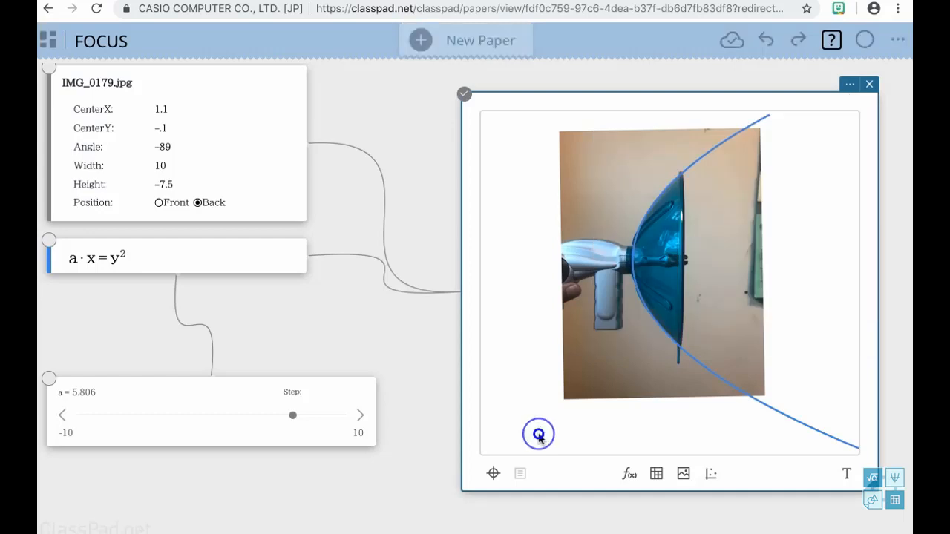
{"action": "left_click", "coordinate": [736, 391]}
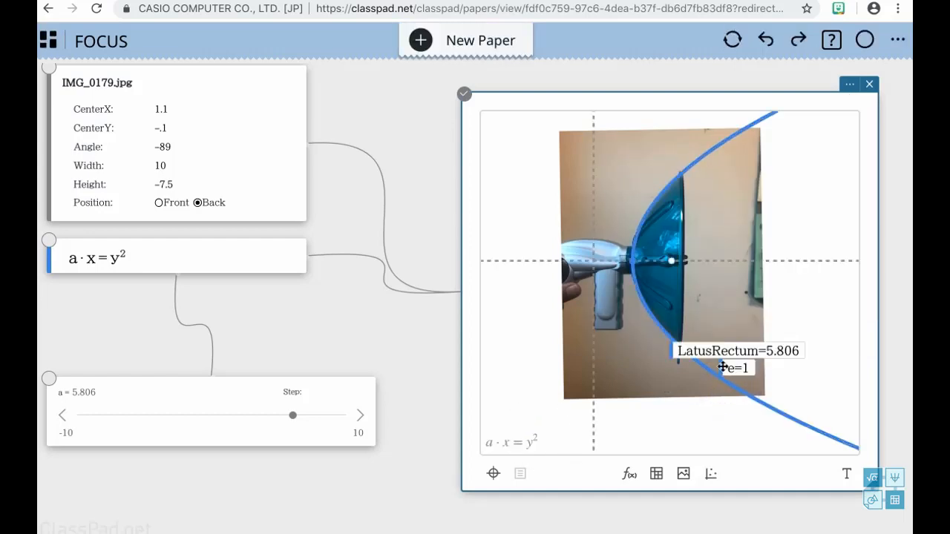
{"action": "left_click_drag", "start_coordinate": [767, 355], "coordinate": [773, 301]}
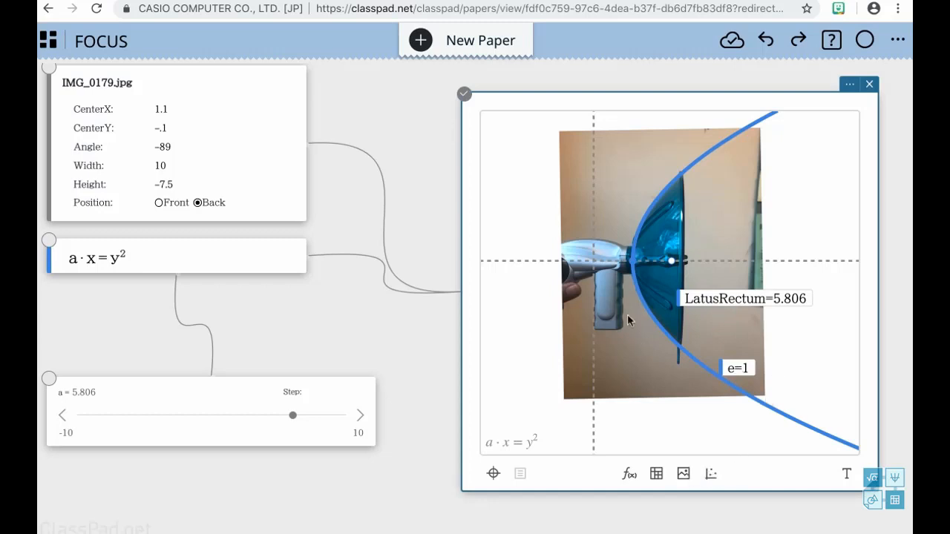
- Label the parabola's directrix and focus, and place the focus coordinates beside the dish's rim
{"action": "left_click", "coordinate": [594, 413]}
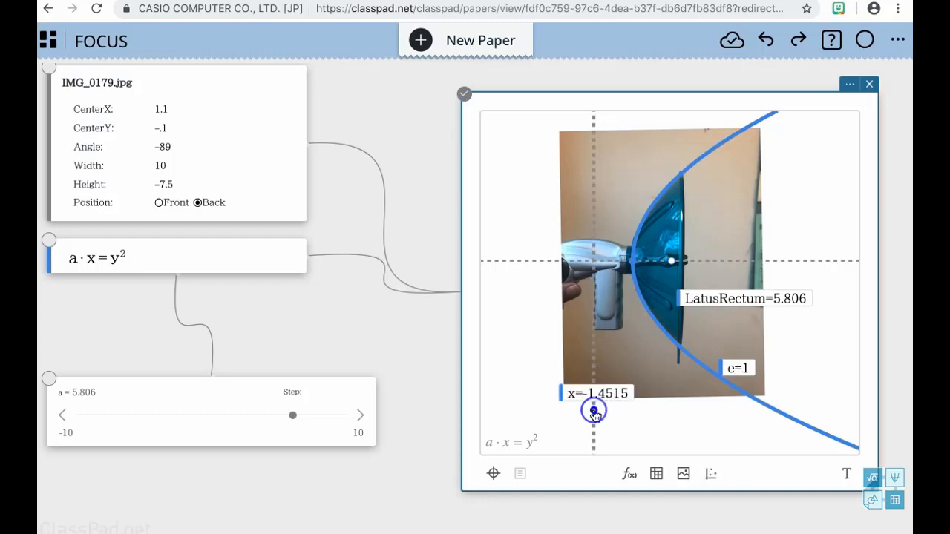
{"action": "left_click", "coordinate": [671, 264]}
{"action": "left_click_drag", "start_coordinate": [684, 245], "coordinate": [750, 254]}
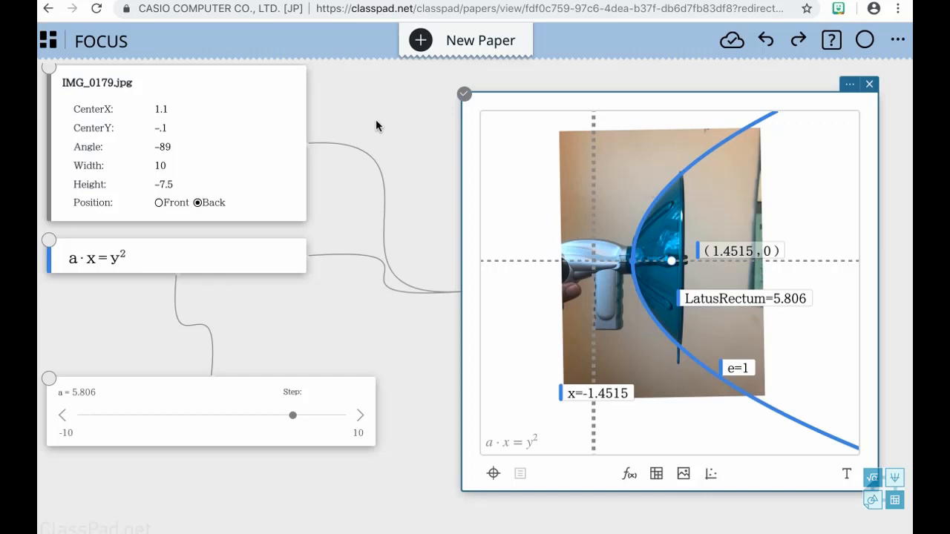
- Add a calculation to the paper and evaluate a divided by 1.4515
{"action": "left_click", "coordinate": [335, 112]}
{"action": "left_click", "coordinate": [335, 108]}
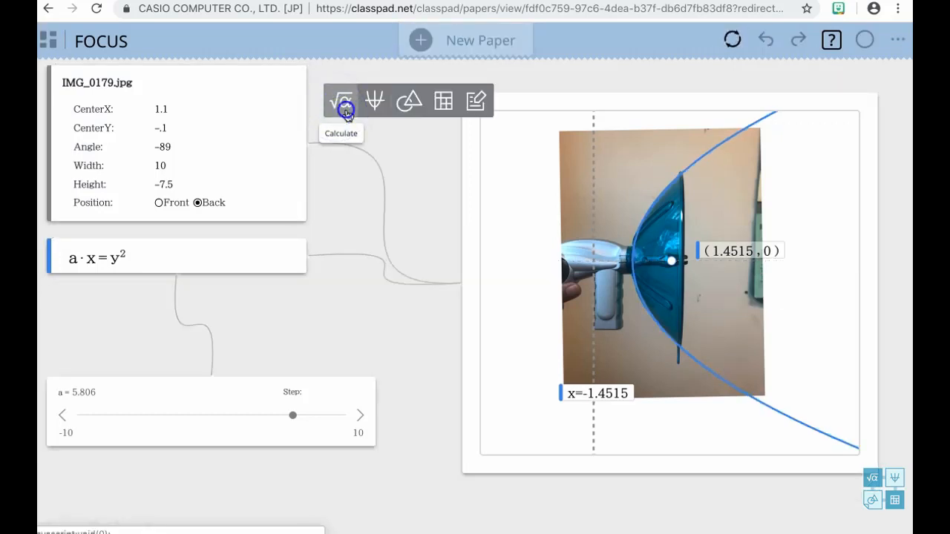
{"action": "left_click", "coordinate": [344, 109]}
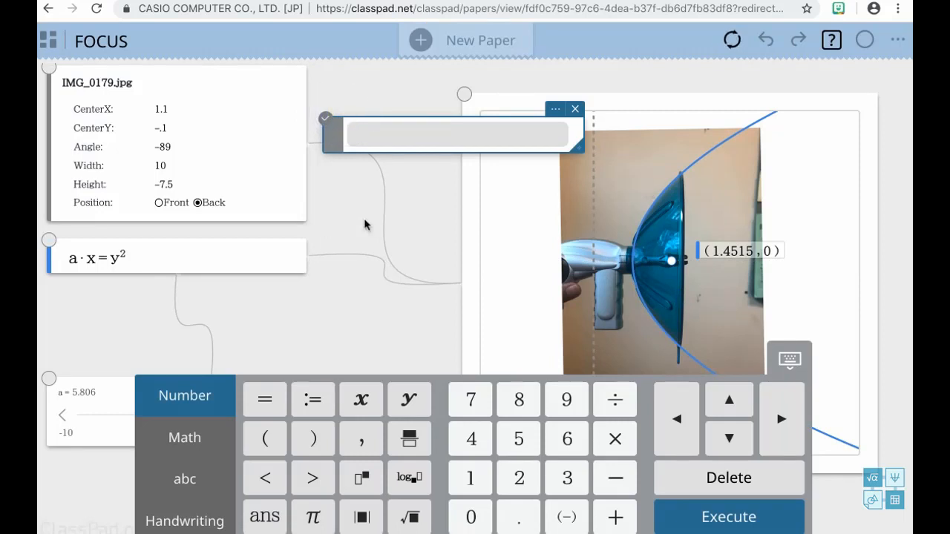
{"action": "type", "text": "a"}
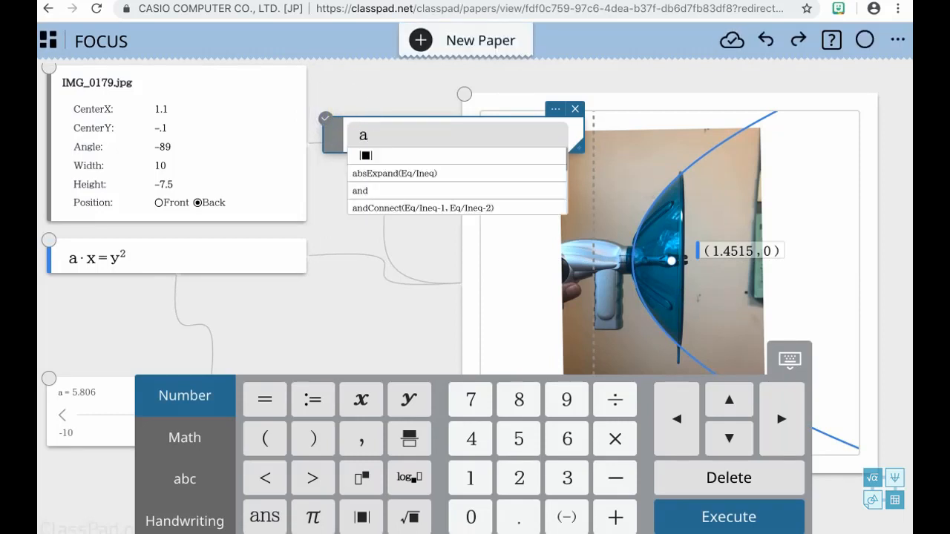
{"action": "type", "text": "/"}
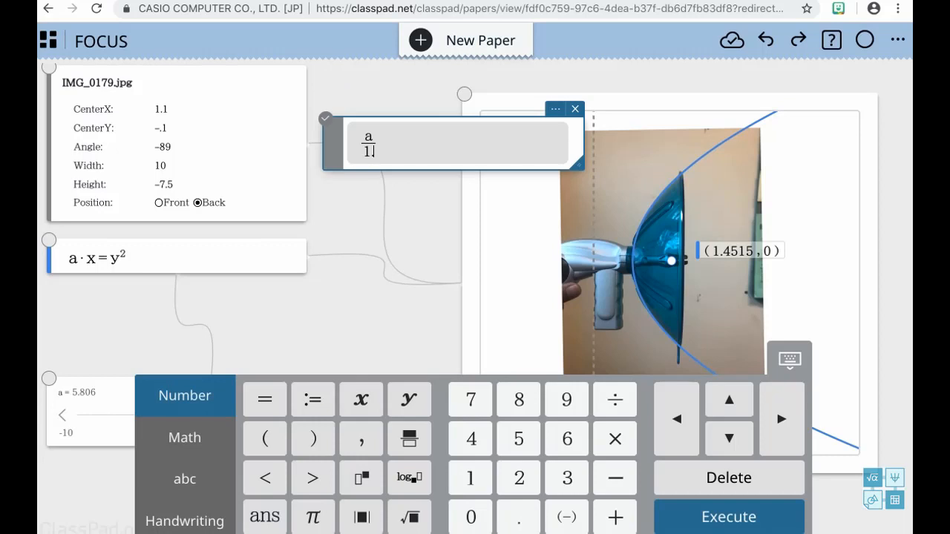
{"action": "type", "text": "1.45"}
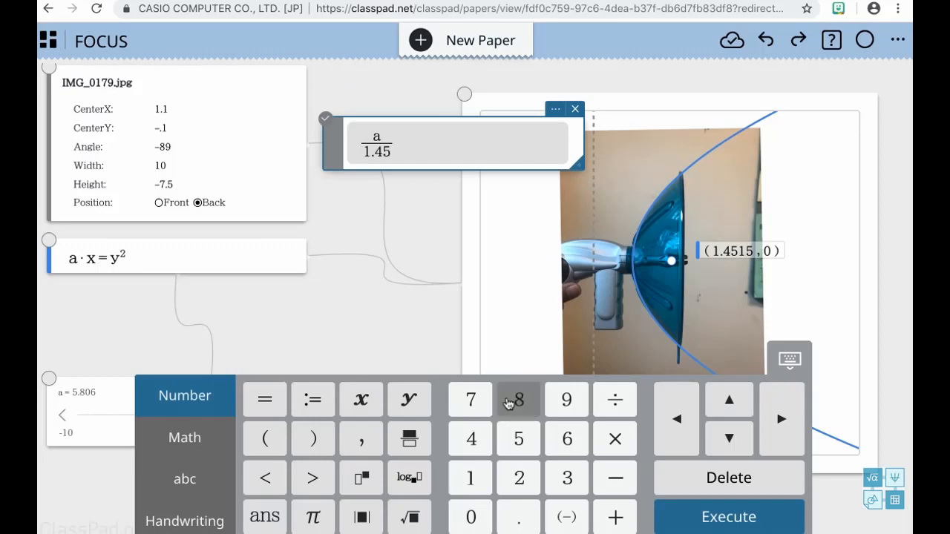
{"action": "left_click", "coordinate": [475, 481]}
{"action": "left_click", "coordinate": [520, 436]}
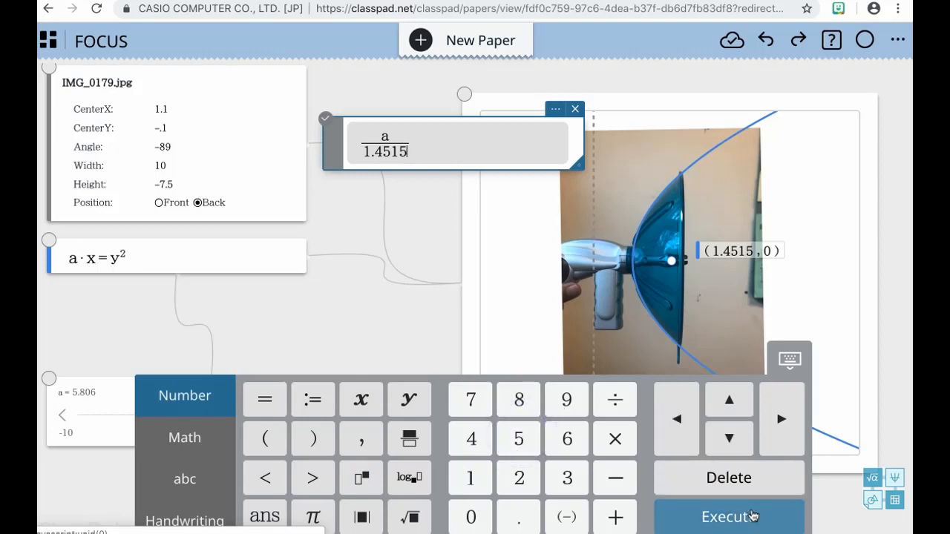
{"action": "left_click", "coordinate": [752, 515]}
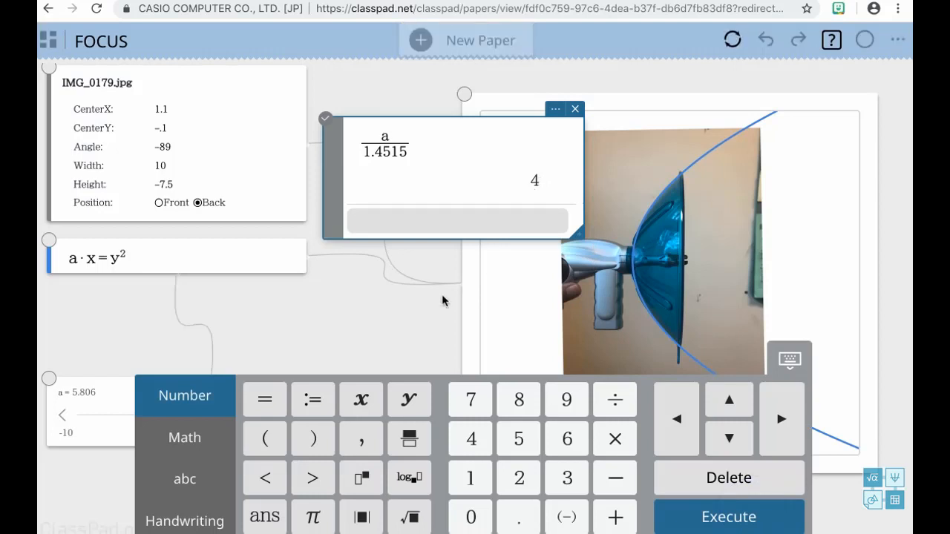
- Display the parabola's latus rectum, focus and directrix labels again and compare them with the calculated quotient
{"action": "left_click", "coordinate": [686, 362]}
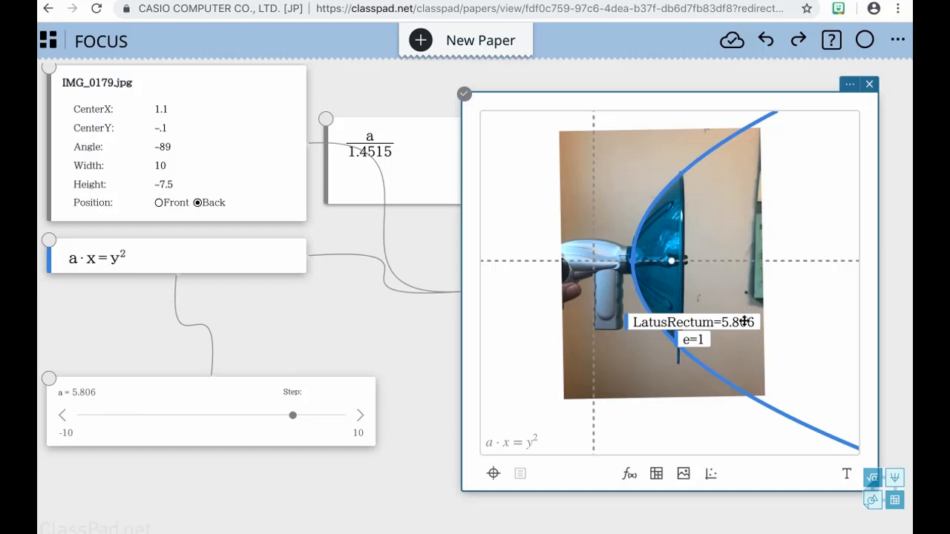
{"action": "left_click", "coordinate": [673, 263]}
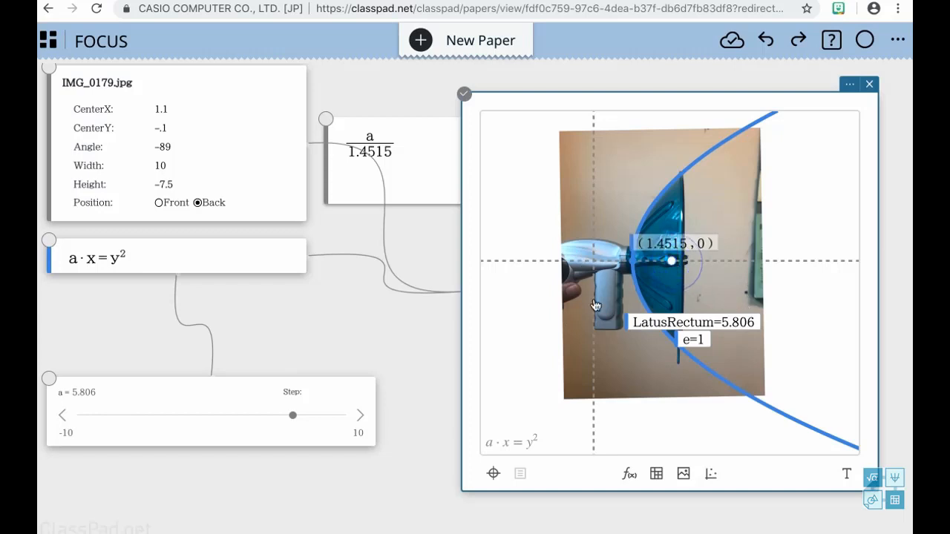
{"action": "left_click", "coordinate": [596, 439]}
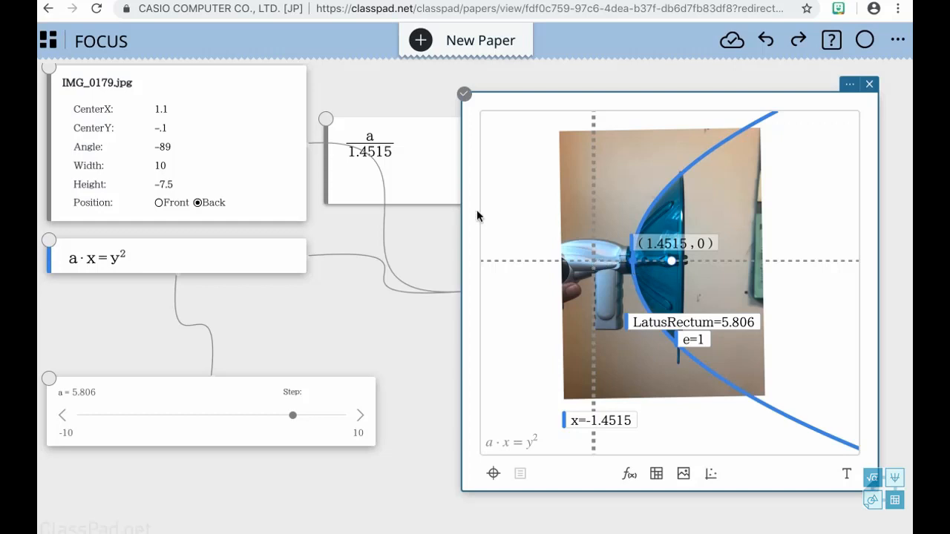
{"action": "left_click", "coordinate": [421, 178]}
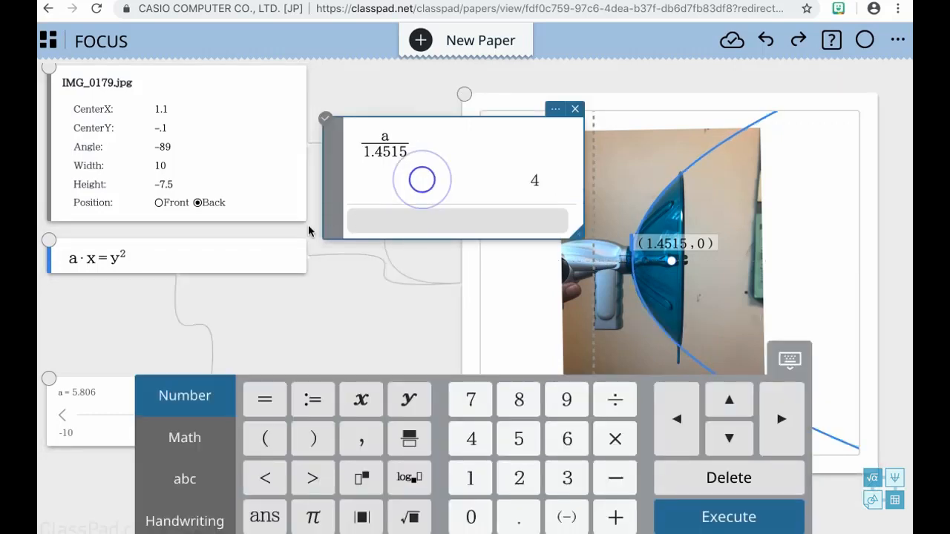
- Replace the coefficient a with 4p in the parabola equation so it reads 4p·x=y², and execute it
{"action": "left_click", "coordinate": [82, 259]}
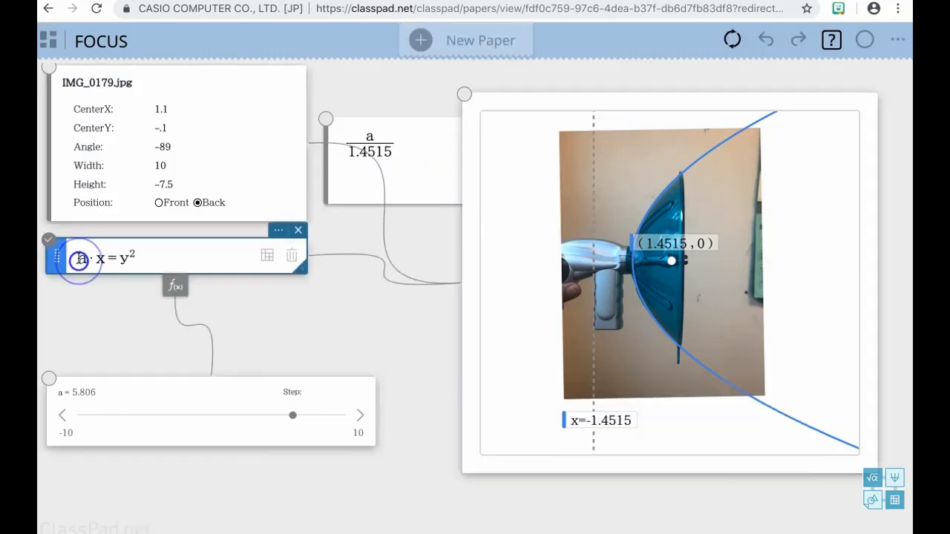
{"action": "left_click", "coordinate": [87, 262]}
{"action": "key", "text": "BackSpace"}
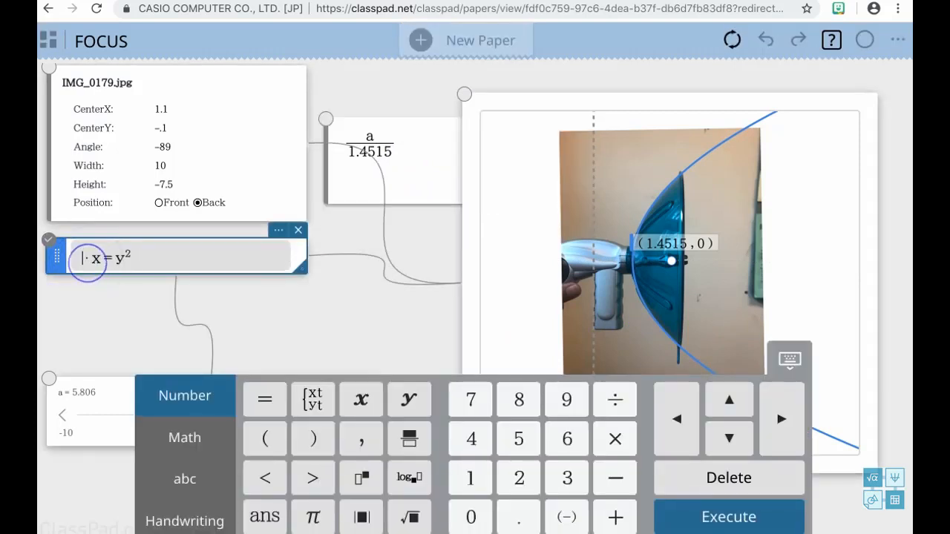
{"action": "type", "text": "4"}
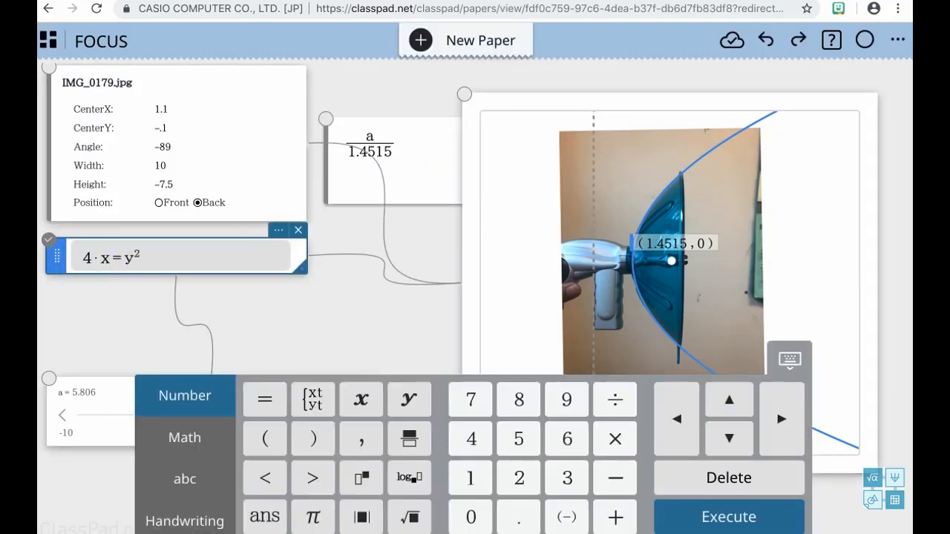
{"action": "type", "text": "-"}
{"action": "key", "text": "BackSpace"}
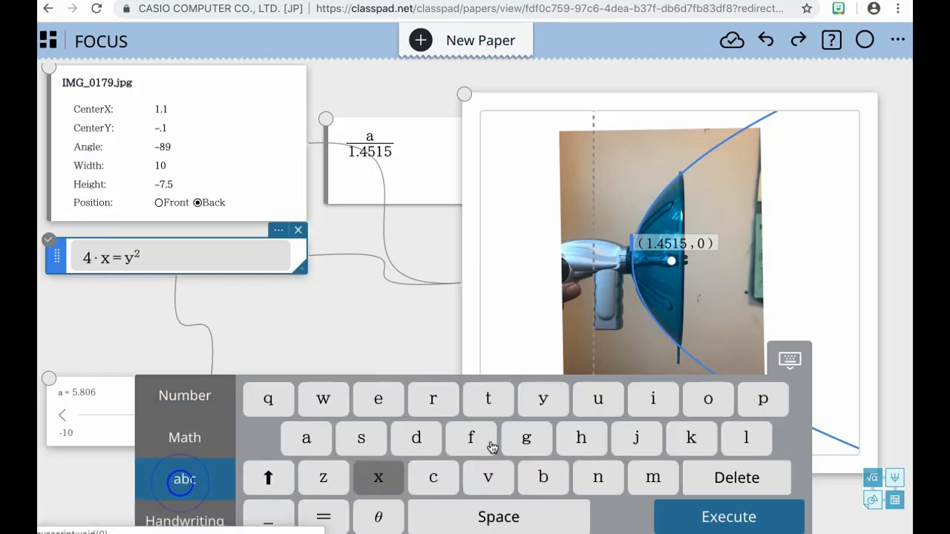
{"action": "left_click", "coordinate": [779, 402]}
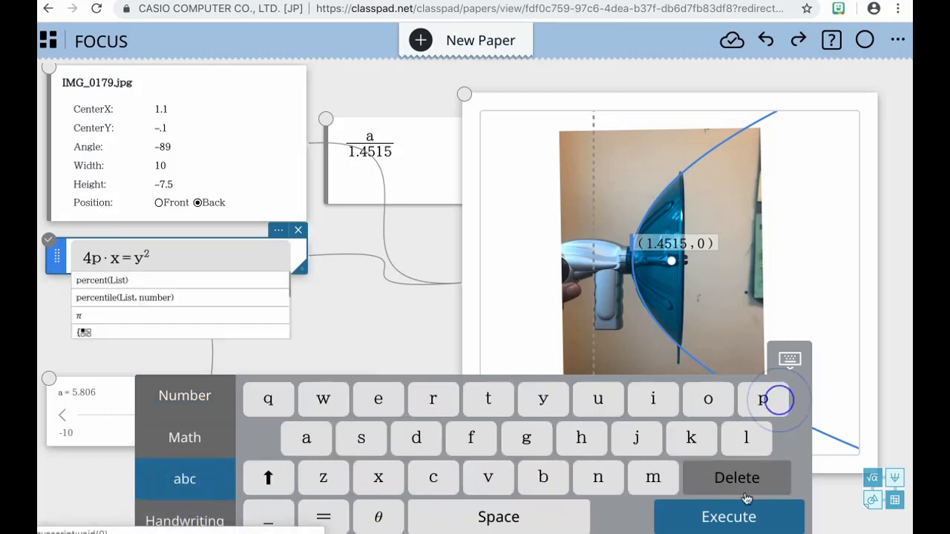
{"action": "left_click", "coordinate": [749, 517]}
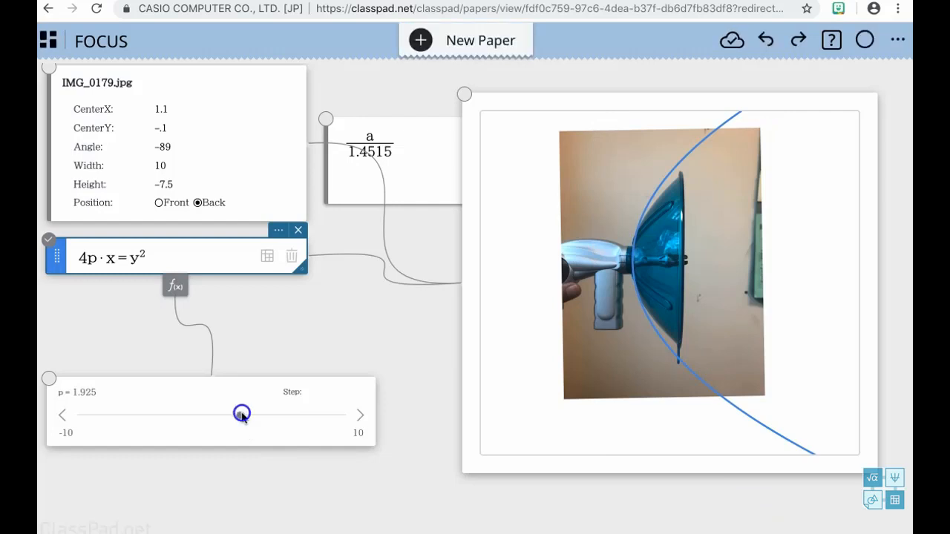
- Adjust the p slider and its animation until p is 1.425 and the parabola follows the dish's outline
{"action": "mouse_move", "coordinate": [242, 416]}
{"action": "left_mouse_down"}
{"action": "mouse_move", "coordinate": [225, 414]}
{"action": "mouse_move", "coordinate": [230, 419]}
{"action": "left_mouse_up"}
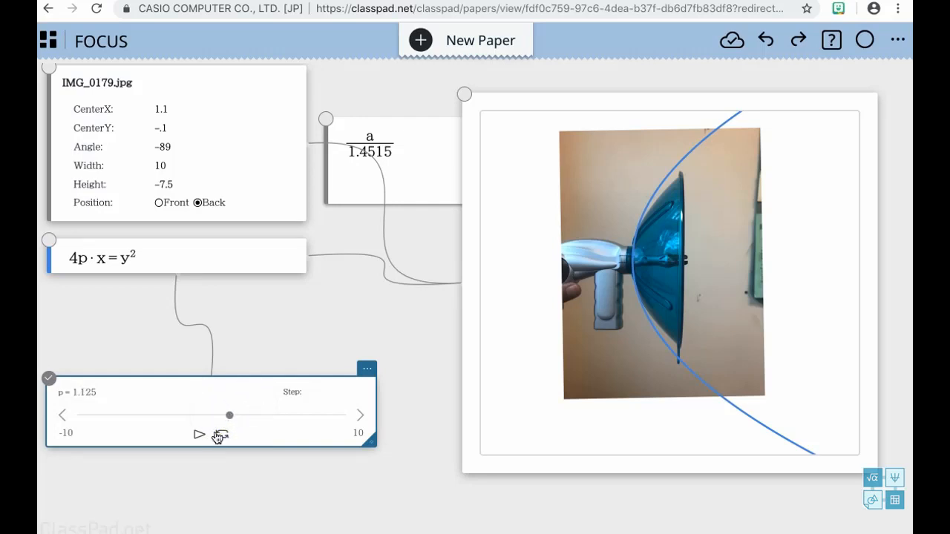
{"action": "left_click", "coordinate": [201, 435]}
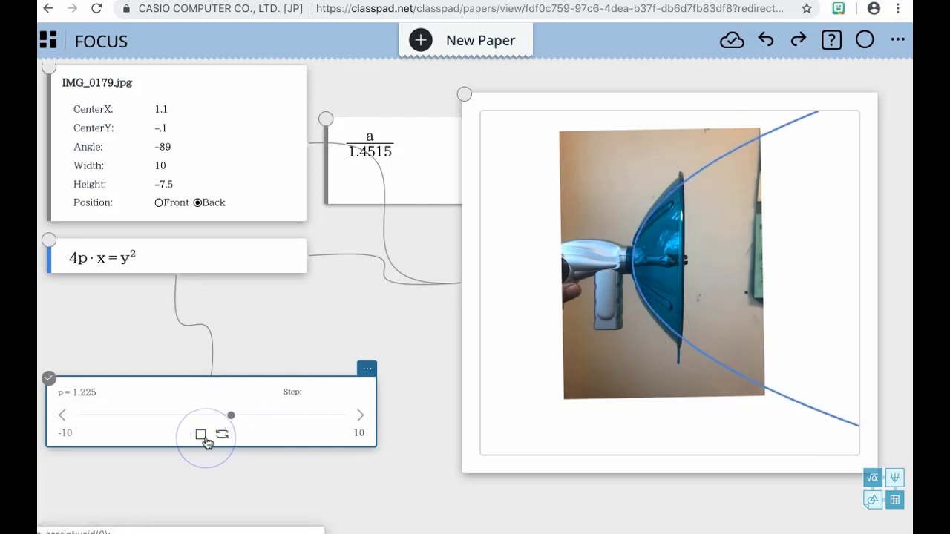
{"action": "left_click", "coordinate": [205, 438]}
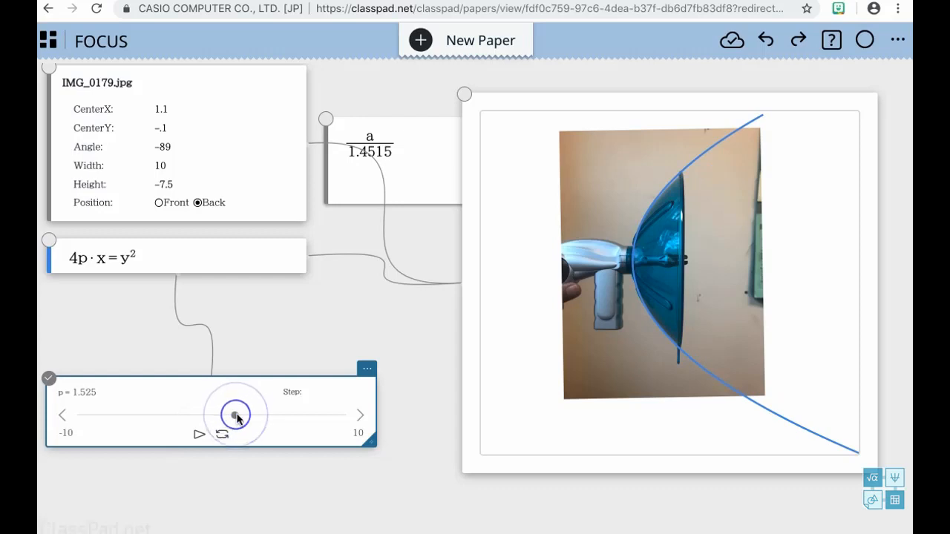
{"action": "left_click", "coordinate": [205, 433]}
{"action": "left_click", "coordinate": [201, 436]}
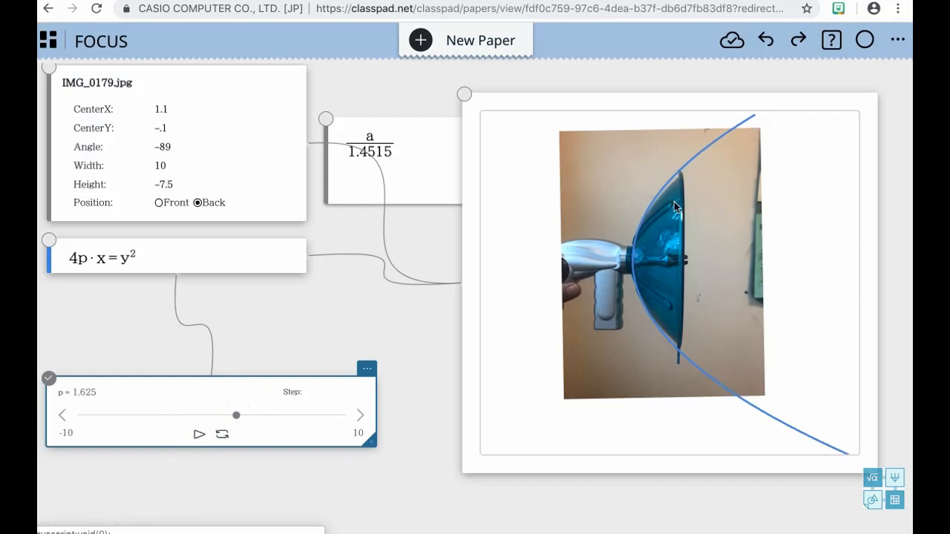
{"action": "left_click_drag", "start_coordinate": [236, 419], "coordinate": [232, 419]}
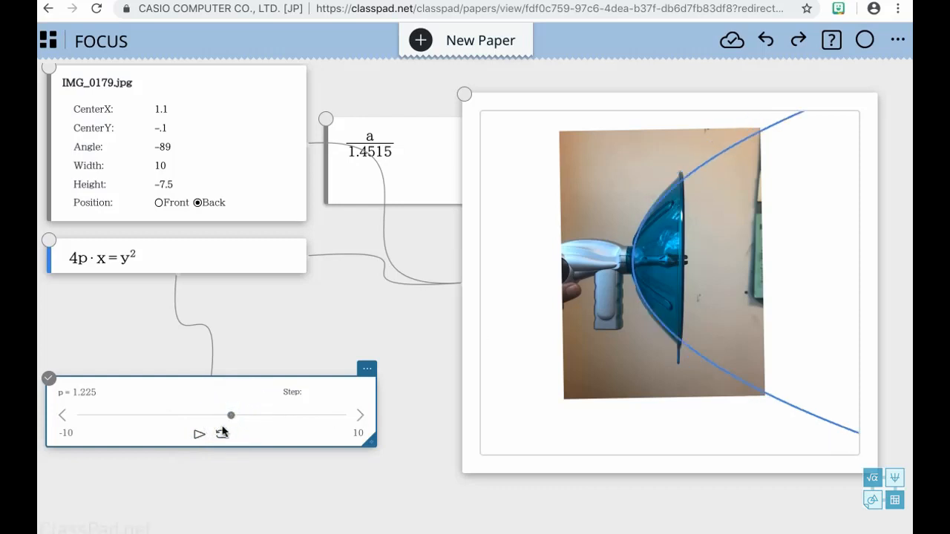
{"action": "left_click", "coordinate": [200, 438]}
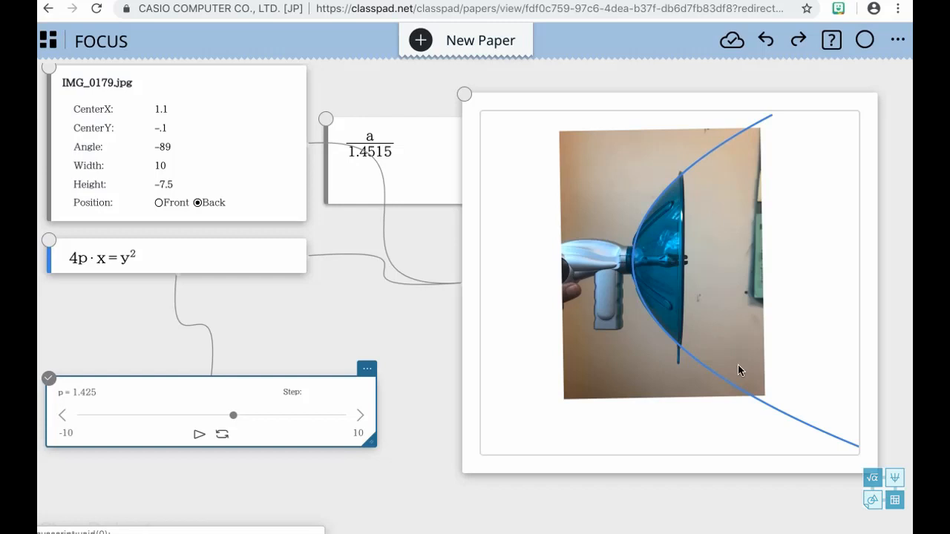
- Evaluate 4p on a new line of the calculation below the a/1.4515 quotient
{"action": "left_click", "coordinate": [417, 193]}
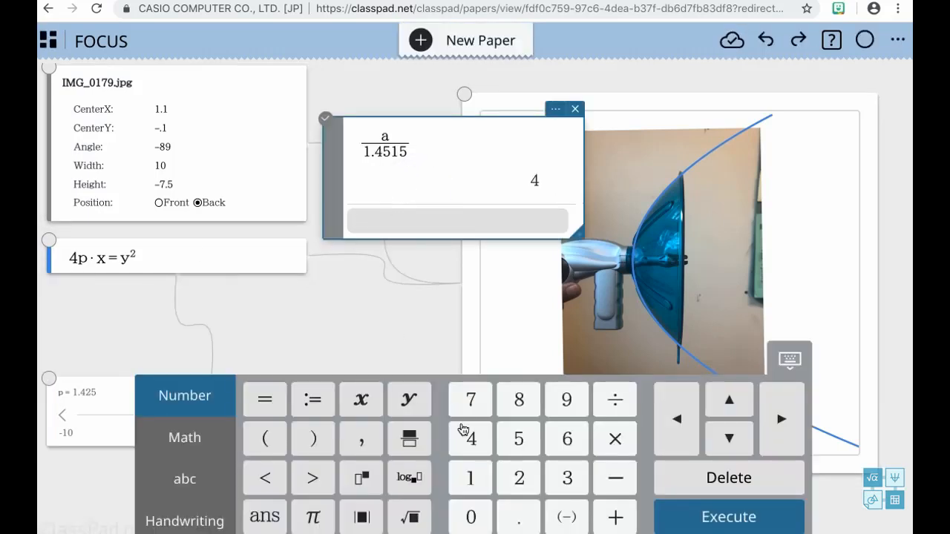
{"action": "left_click", "coordinate": [469, 438]}
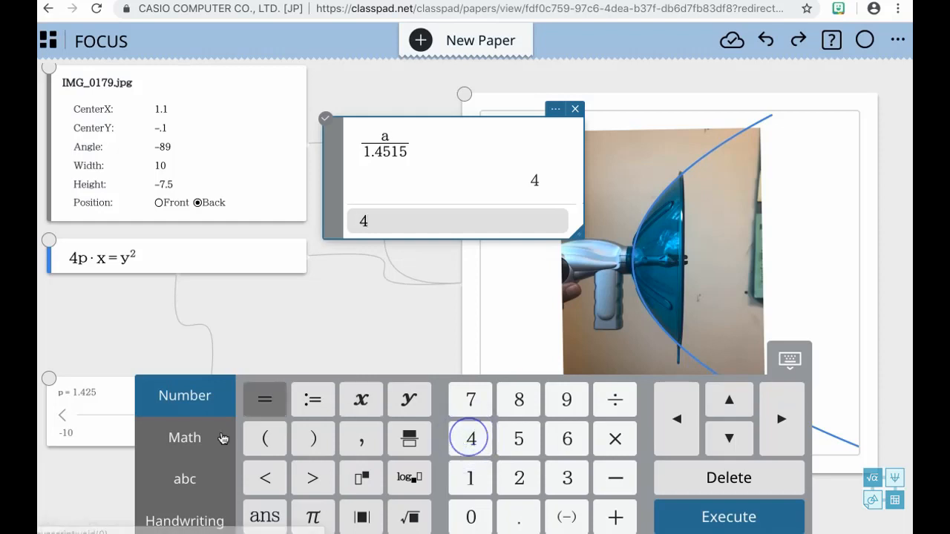
{"action": "left_click", "coordinate": [202, 446]}
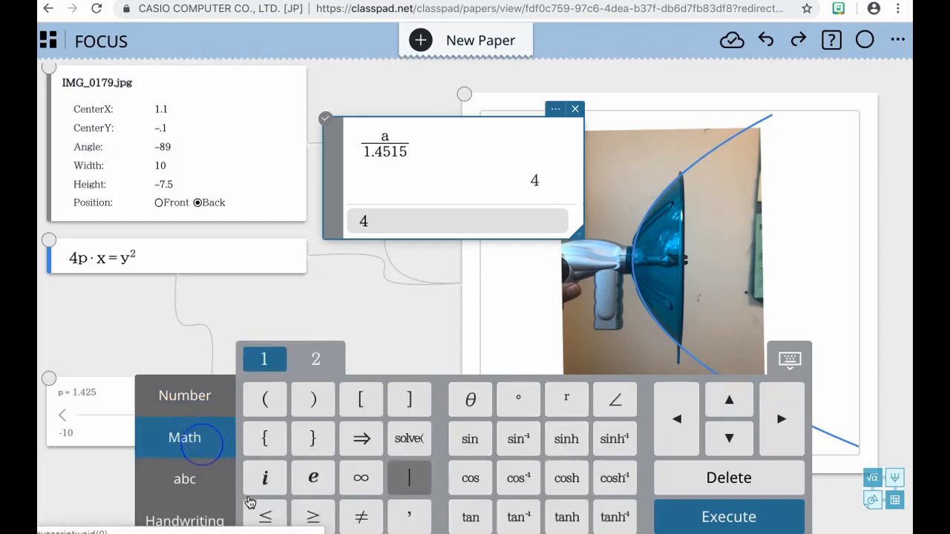
{"action": "left_click", "coordinate": [178, 517]}
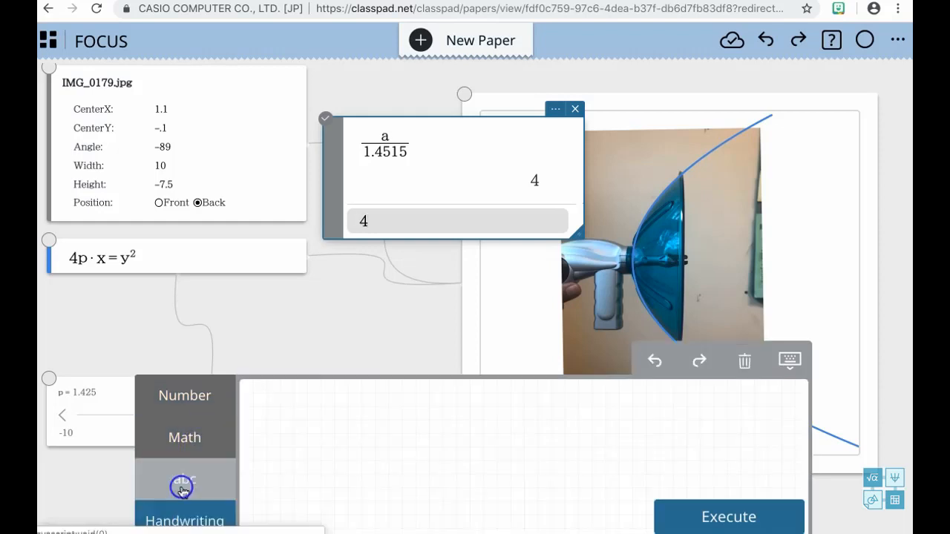
{"action": "left_click", "coordinate": [182, 488]}
{"action": "left_click", "coordinate": [749, 409]}
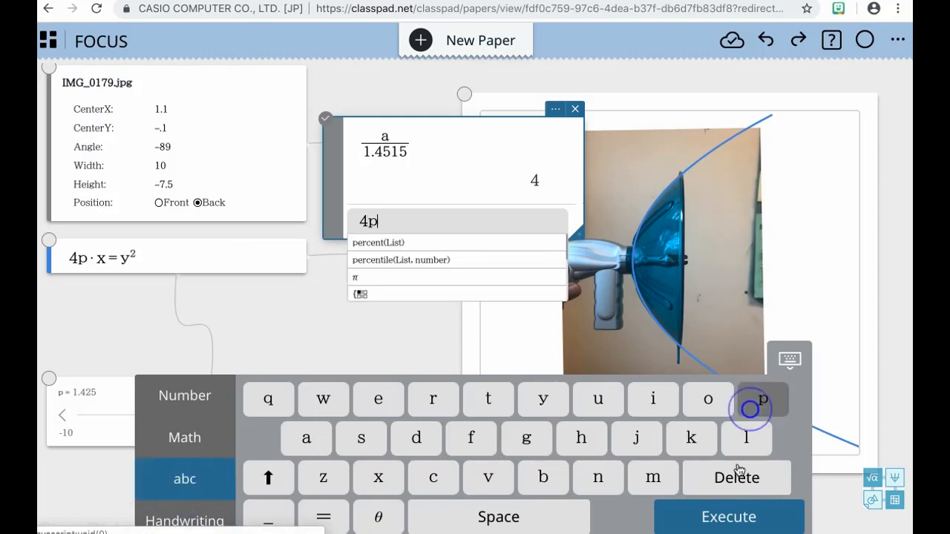
{"action": "left_click", "coordinate": [721, 515]}
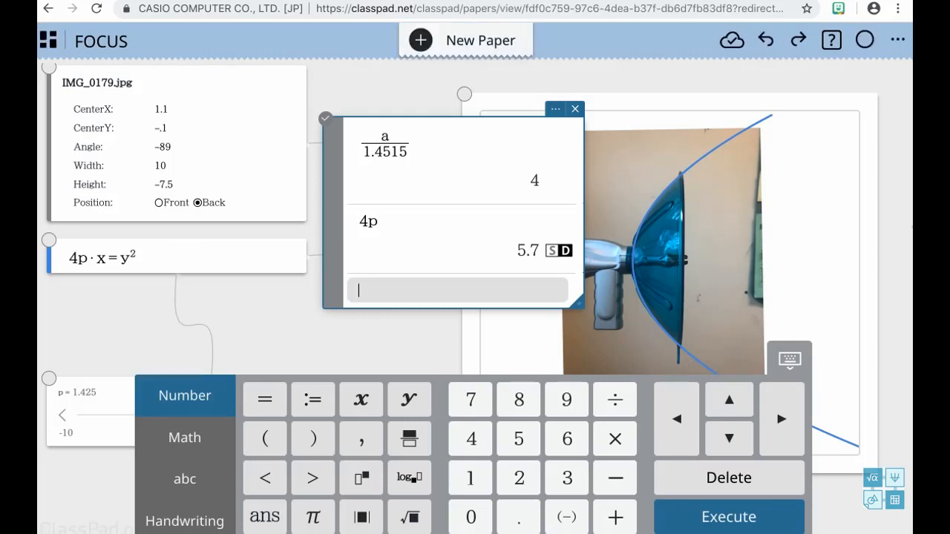
- Display the parabola's latus rectum on the graph and compare it with the calculated 4p
{"action": "left_click", "coordinate": [687, 356]}
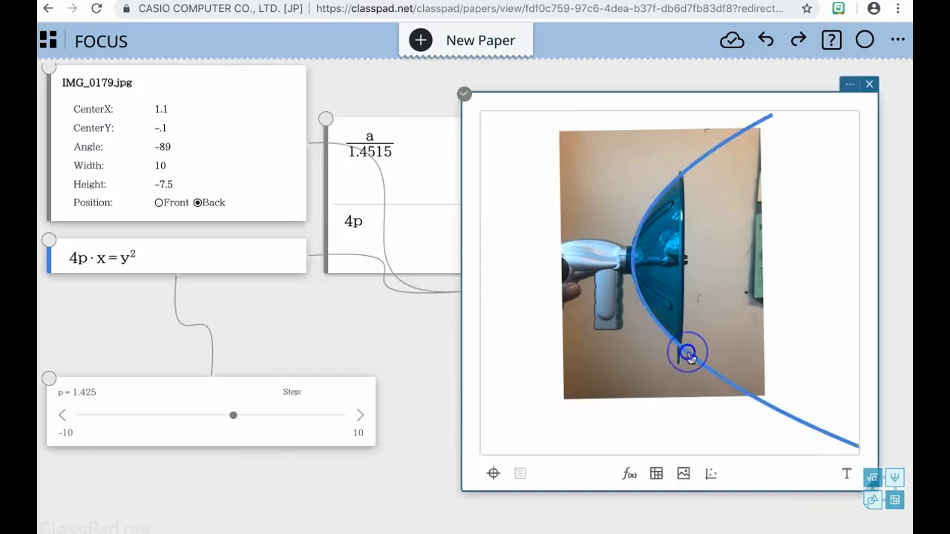
{"action": "left_click", "coordinate": [697, 361]}
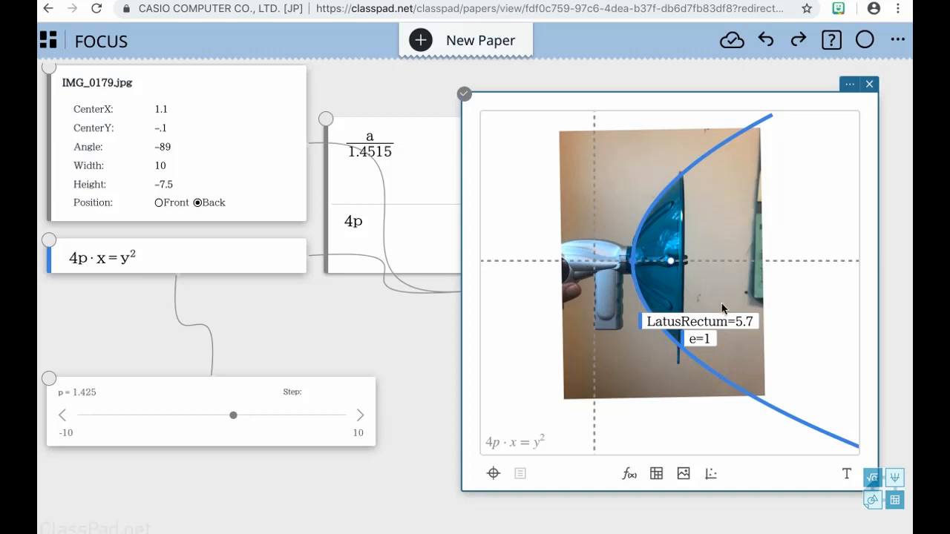
{"action": "left_click", "coordinate": [433, 216]}
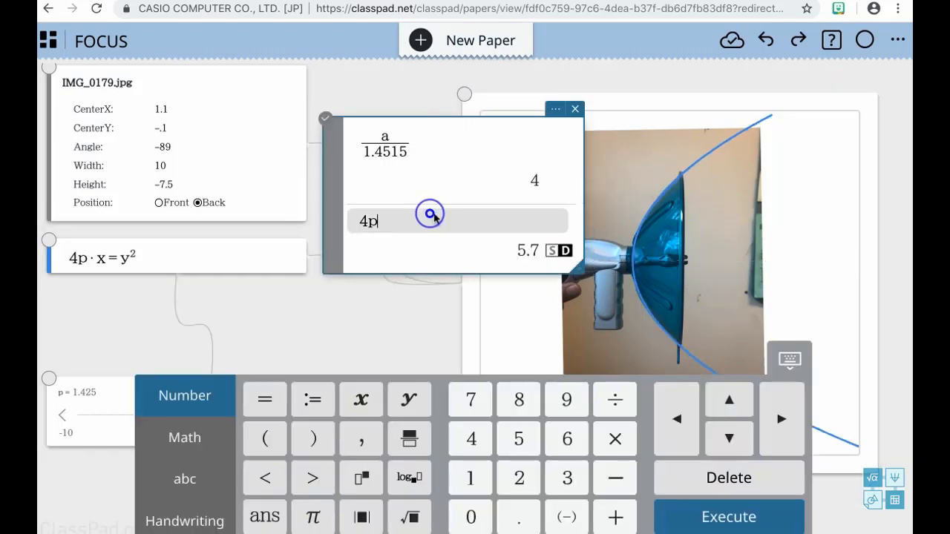
{"action": "left_click", "coordinate": [771, 313]}
{"action": "left_click", "coordinate": [723, 382]}
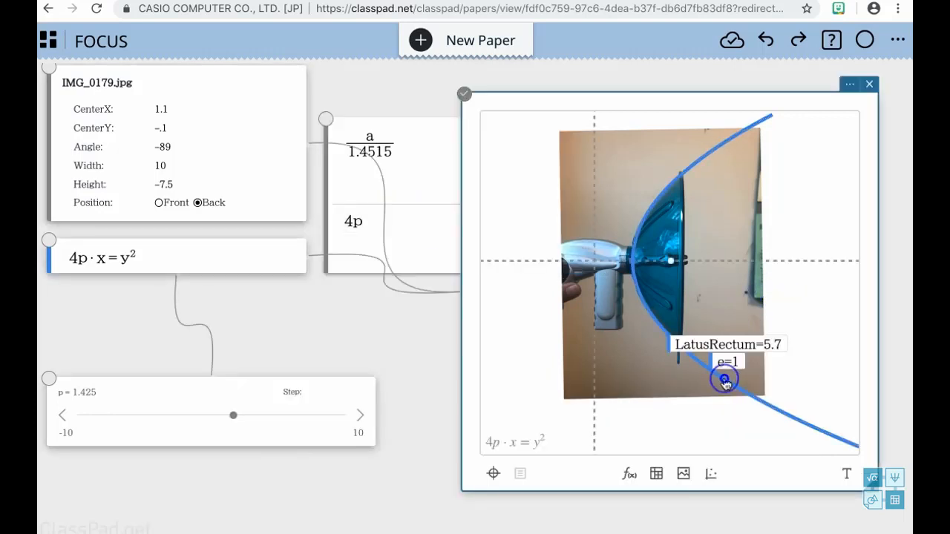
- Move the calculation clear of the graph so its results show, and label the parabola's latus rectum, focus and directrix
{"action": "left_click_drag", "start_coordinate": [424, 144], "coordinate": [305, 150]}
{"action": "left_click", "coordinate": [841, 443]}
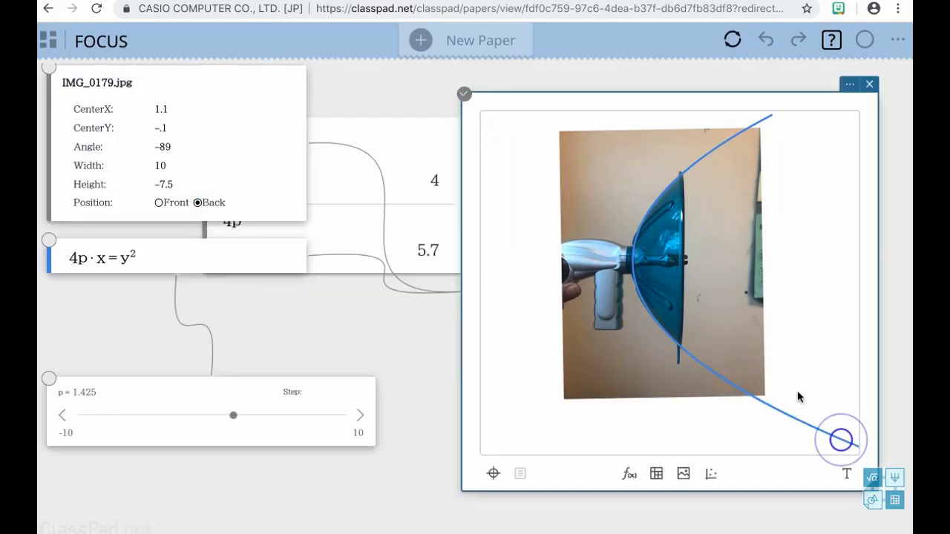
{"action": "left_click", "coordinate": [789, 416]}
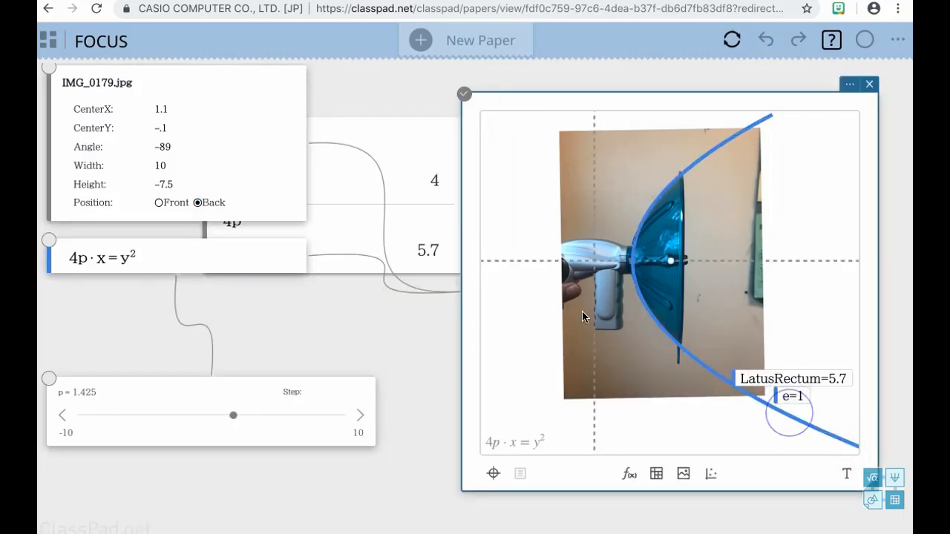
{"action": "left_click", "coordinate": [670, 261]}
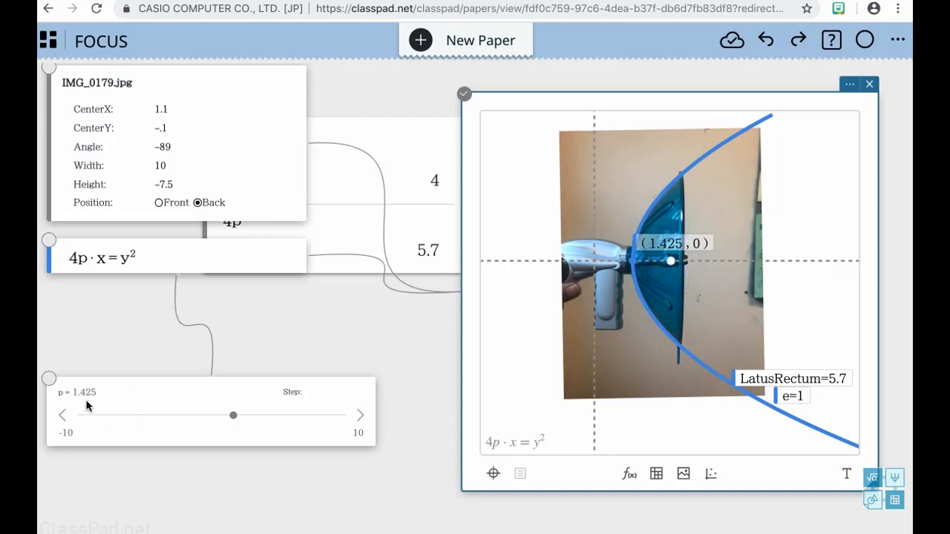
{"action": "left_click", "coordinate": [593, 326]}
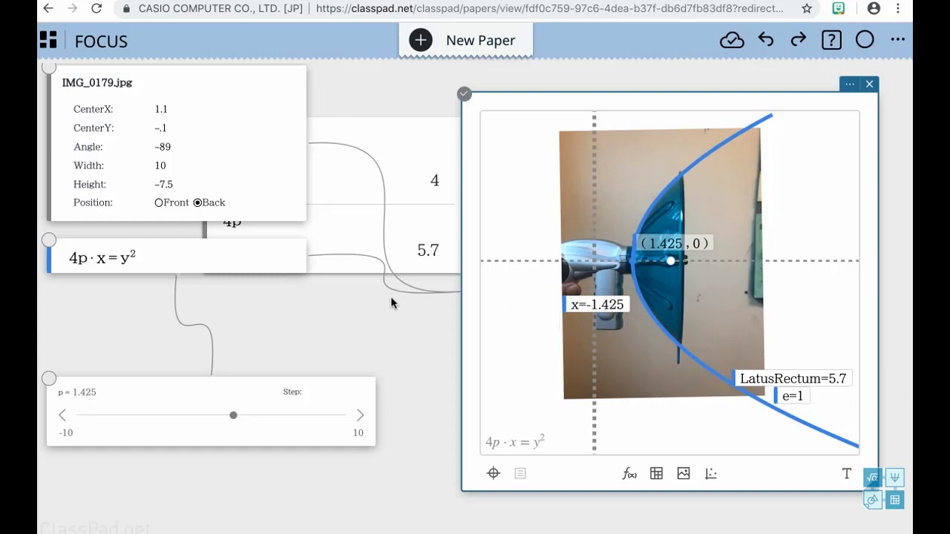
- Open the geometry figure with the two measured angles further down the paper and enlarge its window
{"action": "scroll", "coordinate": [390, 296], "scroll_direction": "down", "scroll_amount": 3}
{"action": "scroll", "coordinate": [390, 296], "scroll_direction": "down", "scroll_amount": 10}
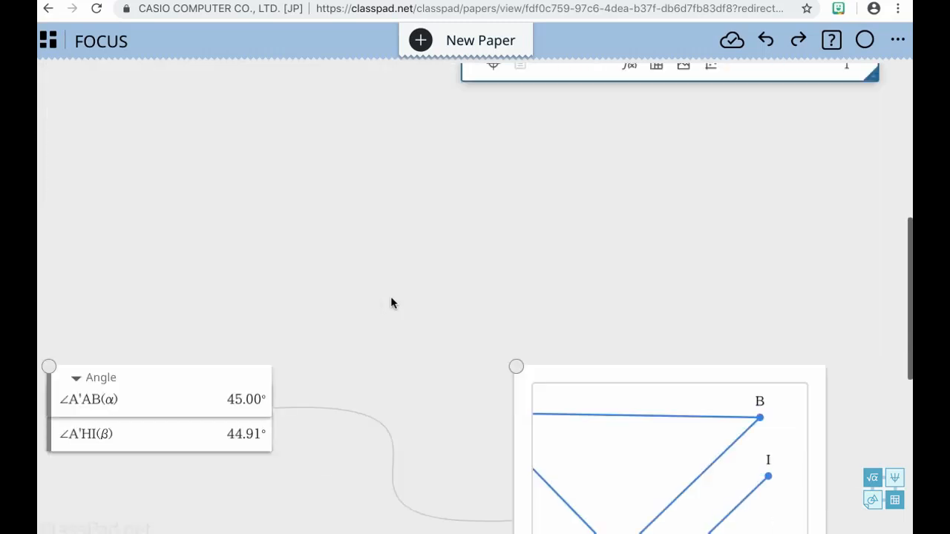
{"action": "left_click", "coordinate": [685, 351]}
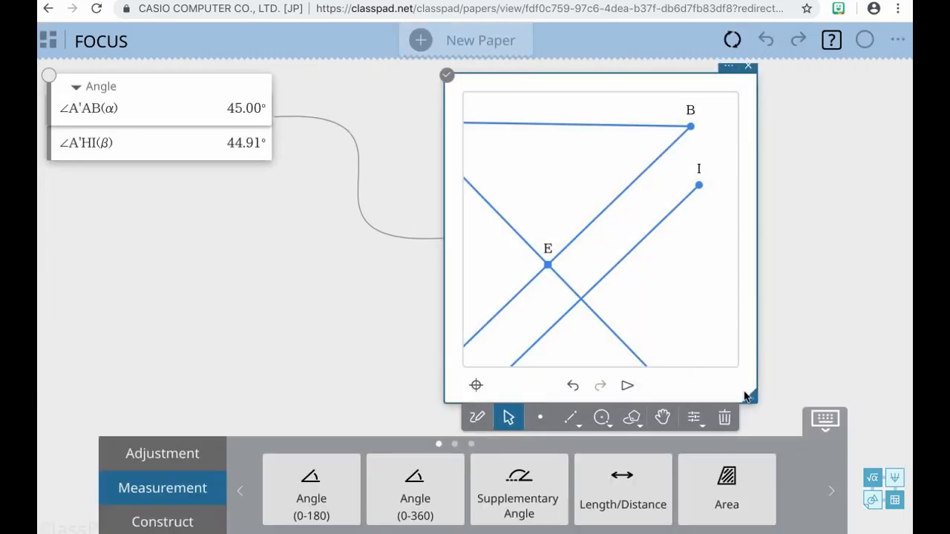
{"action": "left_click_drag", "start_coordinate": [751, 395], "coordinate": [806, 400]}
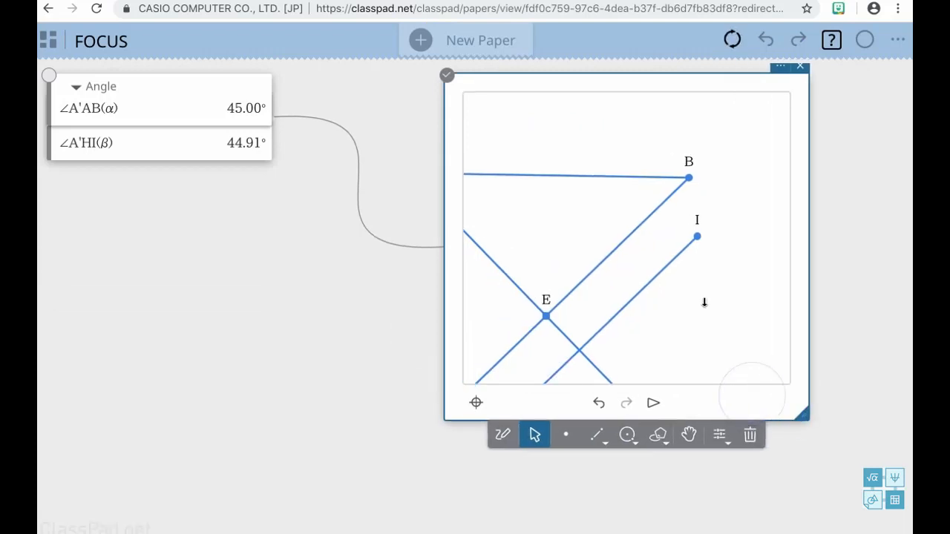
- Zoom and pan the geometry figure so all its points, from B and B' down to A, H and A', fit inside the window
{"action": "scroll", "coordinate": [705, 306], "scroll_direction": "up", "scroll_amount": 5}
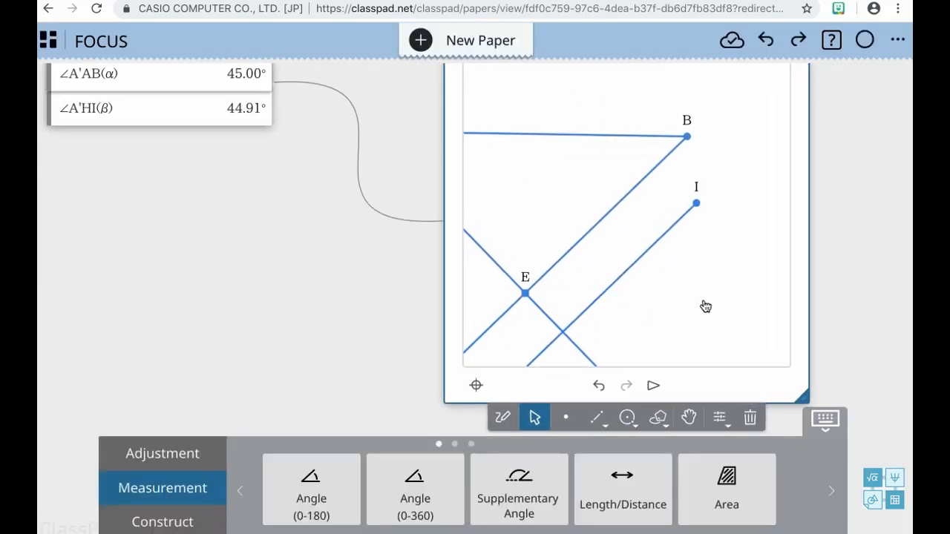
{"action": "scroll", "coordinate": [705, 306], "scroll_direction": "down", "scroll_amount": 4}
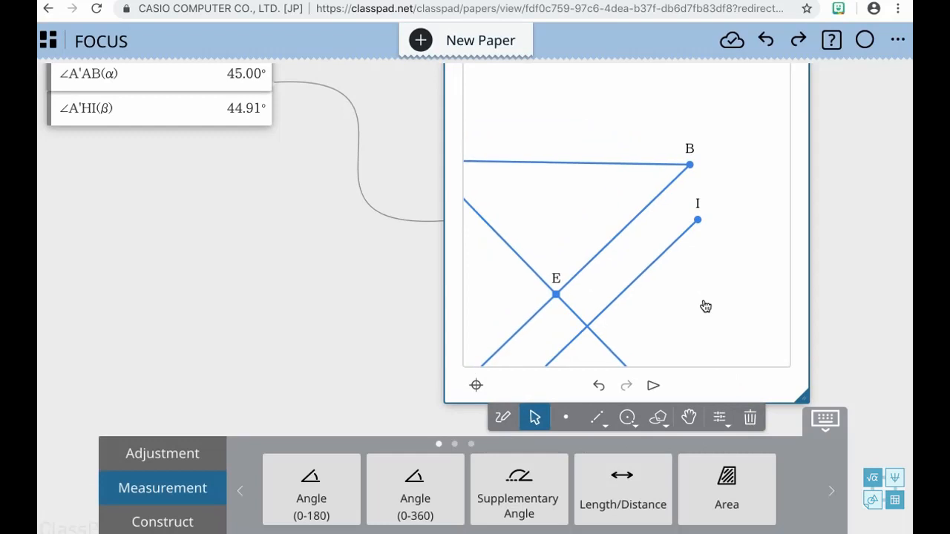
{"action": "left_click_drag", "start_coordinate": [703, 301], "coordinate": [725, 201]}
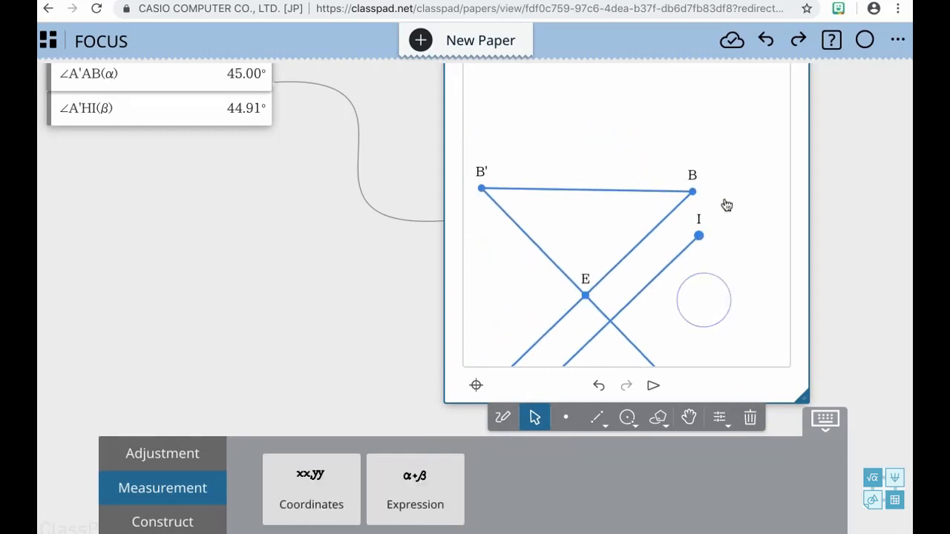
{"action": "left_click", "coordinate": [725, 199]}
{"action": "left_click", "coordinate": [689, 417]}
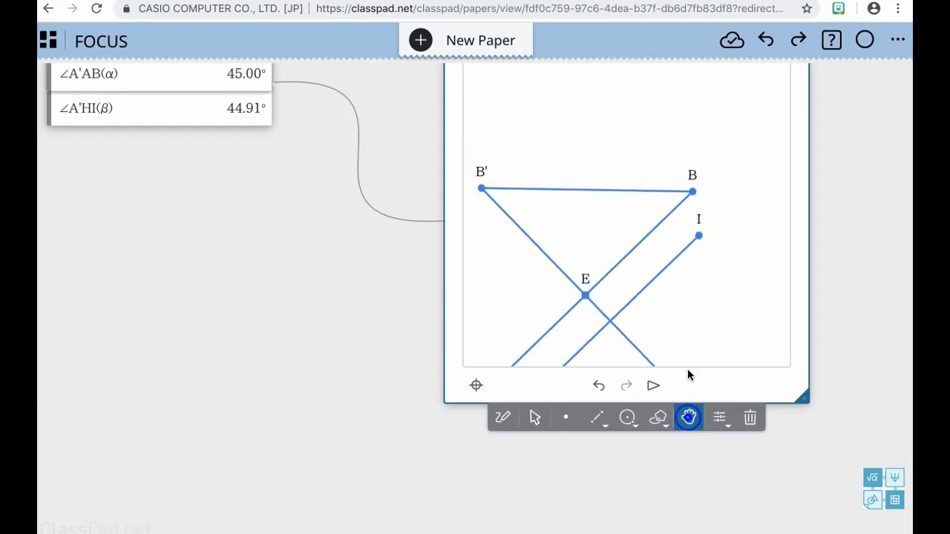
{"action": "left_click_drag", "start_coordinate": [698, 276], "coordinate": [728, 190]}
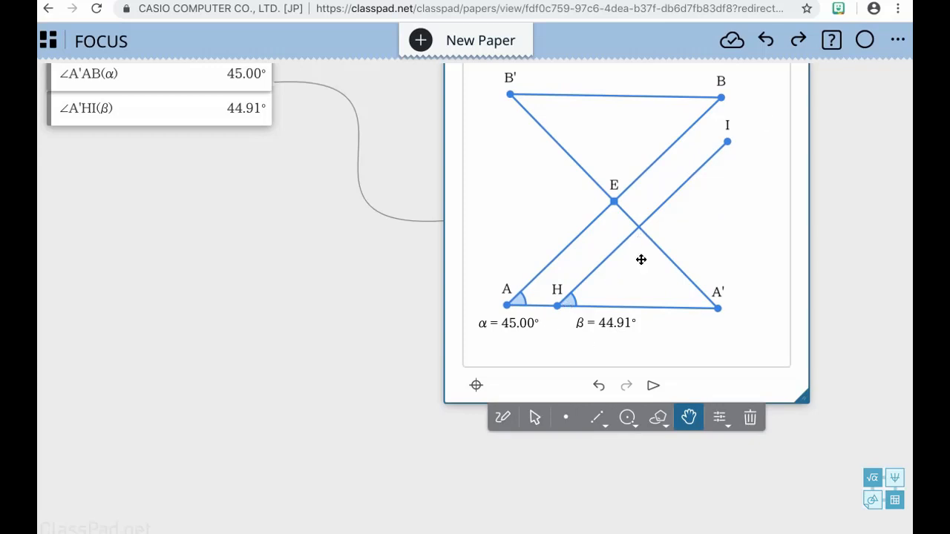
{"action": "left_click", "coordinate": [729, 141]}
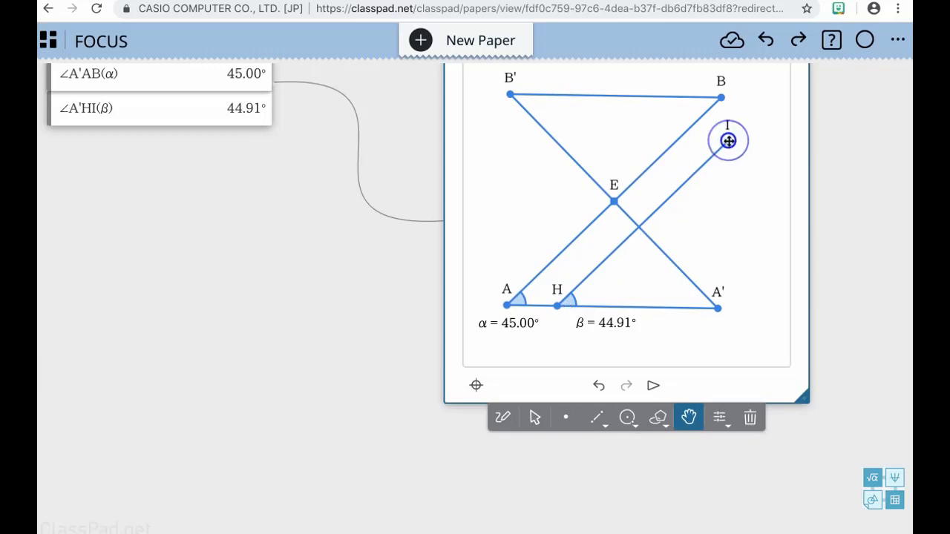
- Reposition point I in the geometry figure, varying angle β and then bringing it to about 45° so HI runs nearly parallel to AB
{"action": "left_click", "coordinate": [536, 418]}
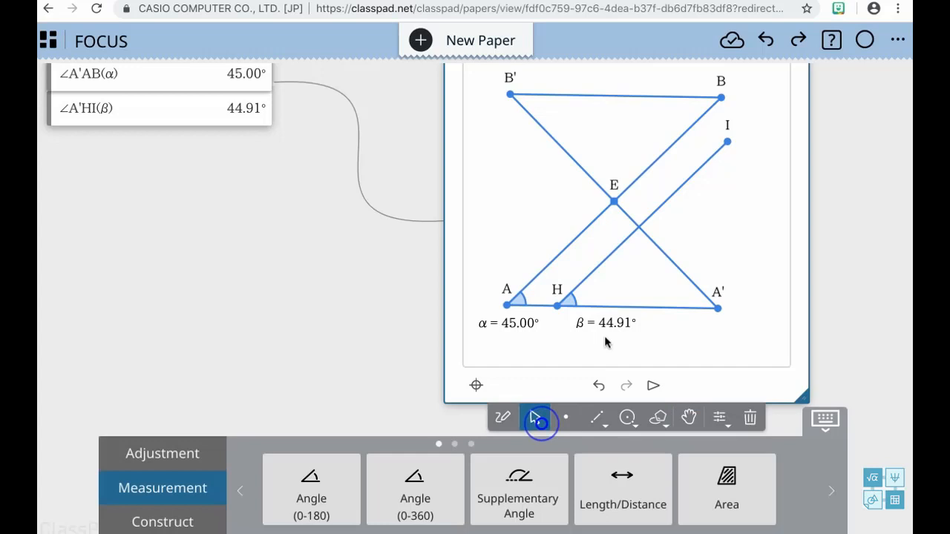
{"action": "left_click", "coordinate": [733, 141]}
{"action": "left_click_drag", "start_coordinate": [732, 141], "coordinate": [706, 82]}
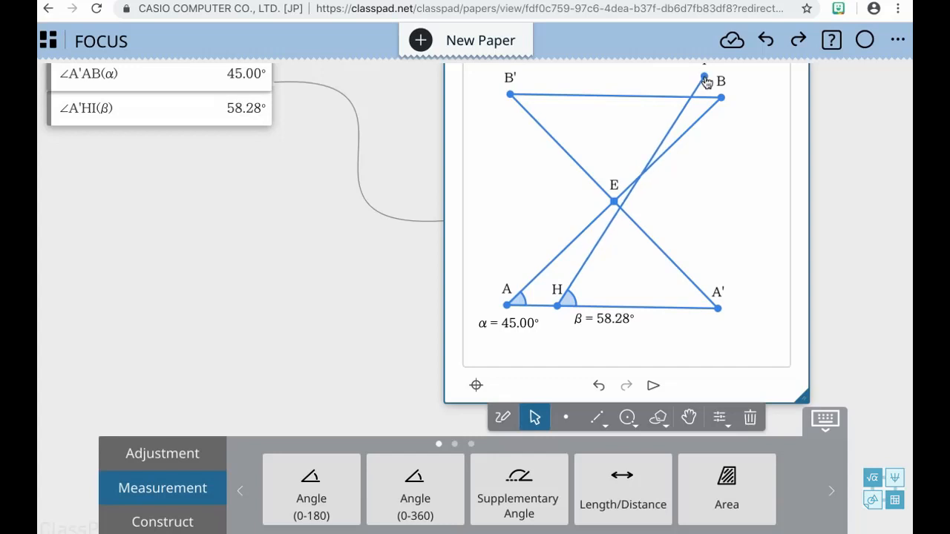
{"action": "left_click_drag", "start_coordinate": [705, 81], "coordinate": [746, 130]}
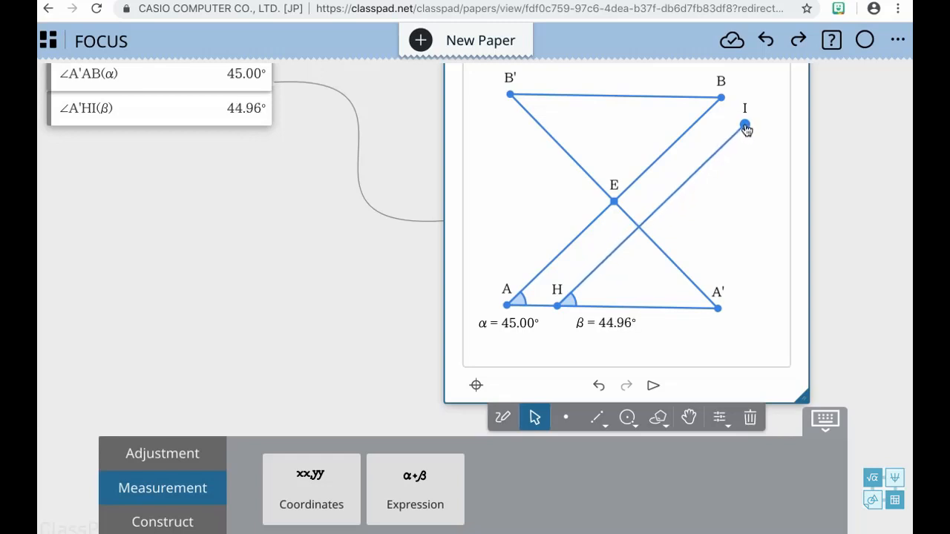
{"action": "mouse_move", "coordinate": [747, 130]}
{"action": "left_mouse_down"}
{"action": "mouse_move", "coordinate": [791, 263]}
{"action": "mouse_move", "coordinate": [764, 291]}
{"action": "mouse_move", "coordinate": [769, 315]}
{"action": "mouse_move", "coordinate": [711, 146]}
{"action": "mouse_move", "coordinate": [714, 161]}
{"action": "left_mouse_up"}
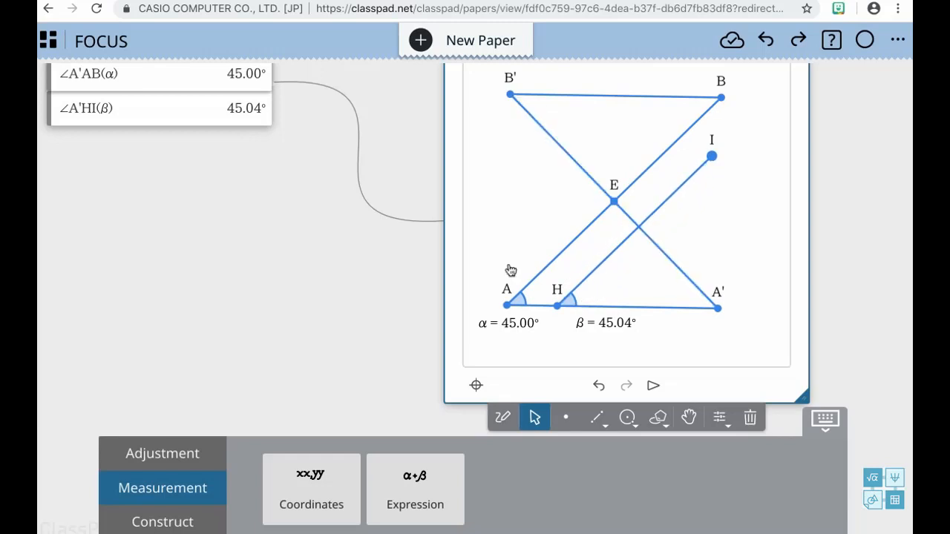
- Remove the dish photo IMG_0179.jpg from the parabola graph and move the 4p calculation clear of the graph
{"action": "scroll", "coordinate": [437, 287], "scroll_direction": "up", "scroll_amount": 10}
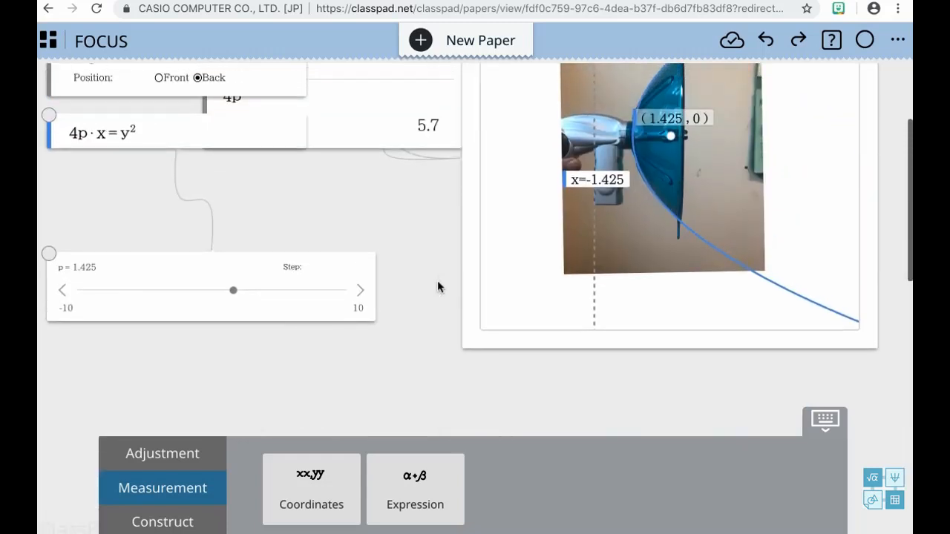
{"action": "scroll", "coordinate": [437, 287], "scroll_direction": "up", "scroll_amount": 3}
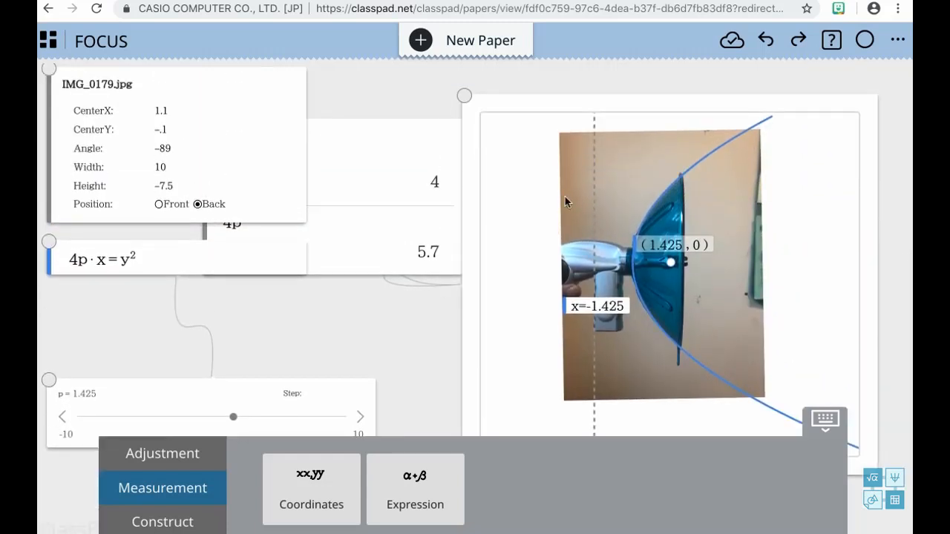
{"action": "left_click", "coordinate": [290, 74]}
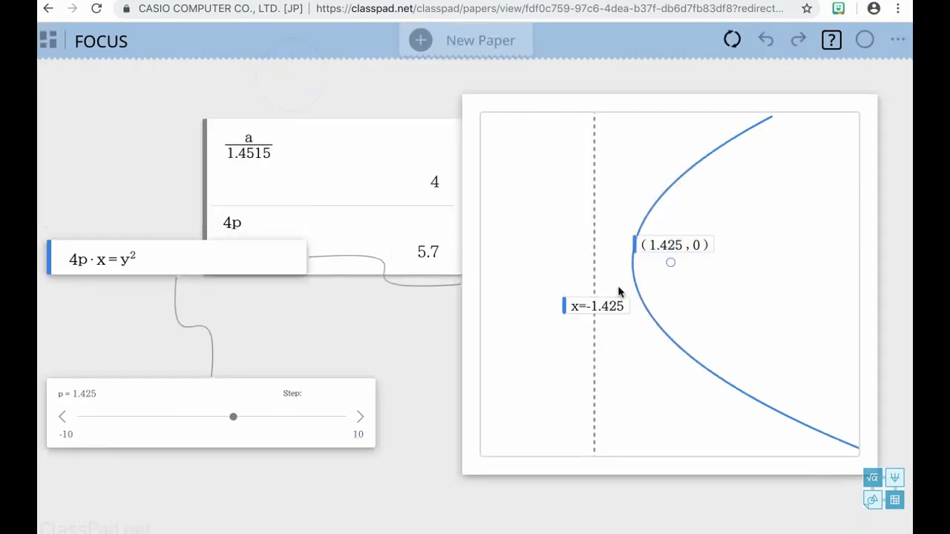
{"action": "left_click_drag", "start_coordinate": [376, 151], "coordinate": [340, 118]}
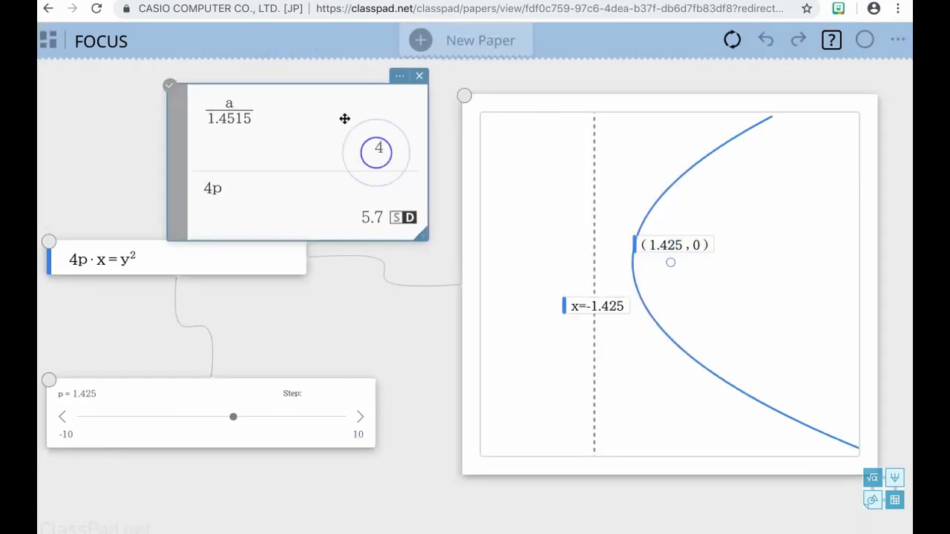
- Raise the parabola's p value to 6.625 with its slider and select the widened curve on the graph
{"action": "left_click", "coordinate": [719, 164]}
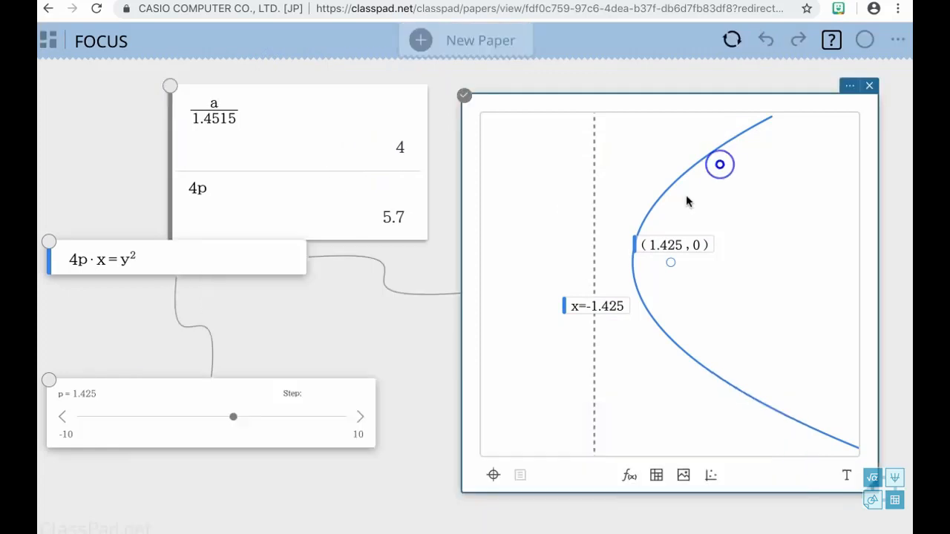
{"action": "left_click", "coordinate": [230, 414]}
{"action": "left_click", "coordinate": [230, 413]}
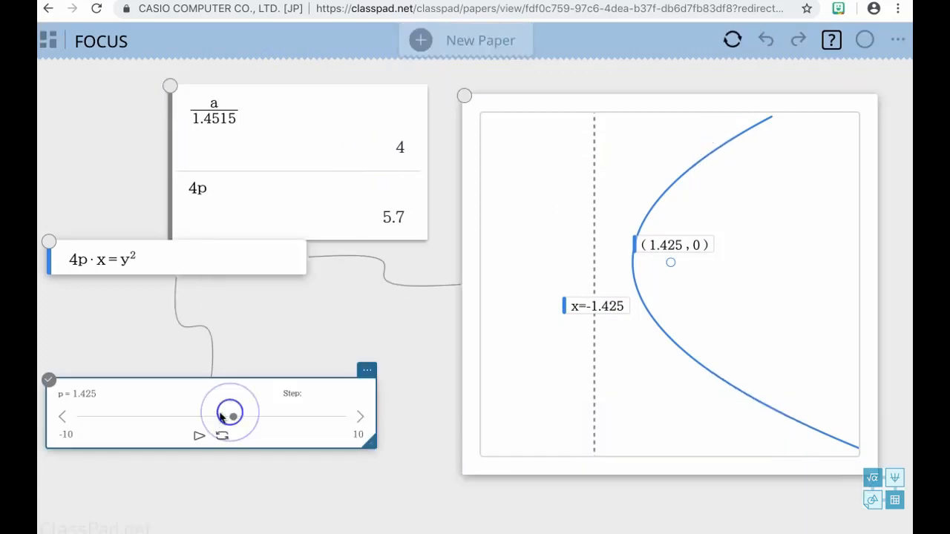
{"action": "left_click_drag", "start_coordinate": [230, 415], "coordinate": [303, 418]}
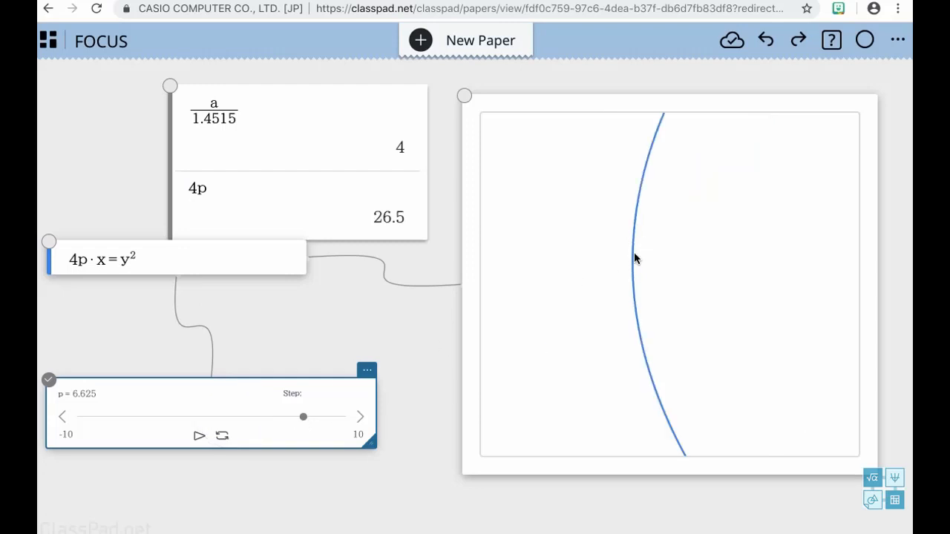
{"action": "left_click", "coordinate": [647, 375]}
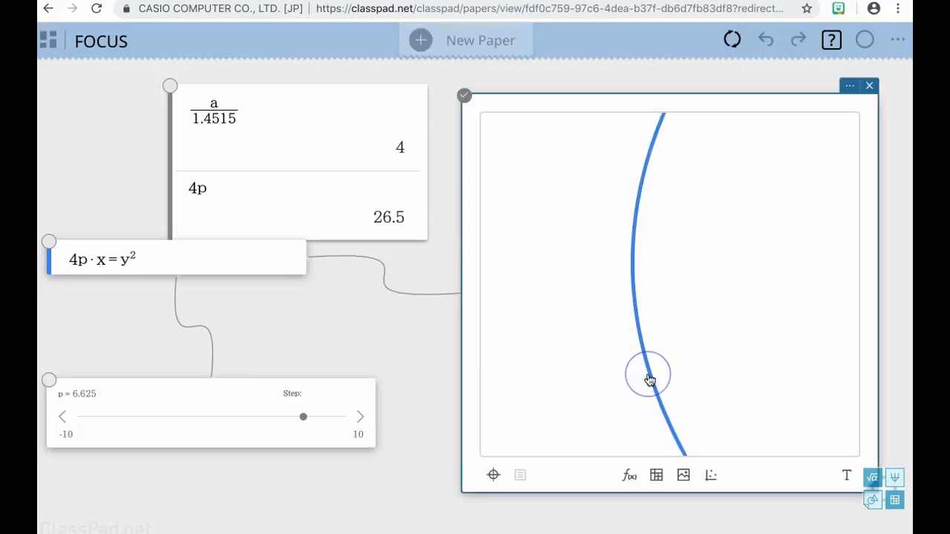